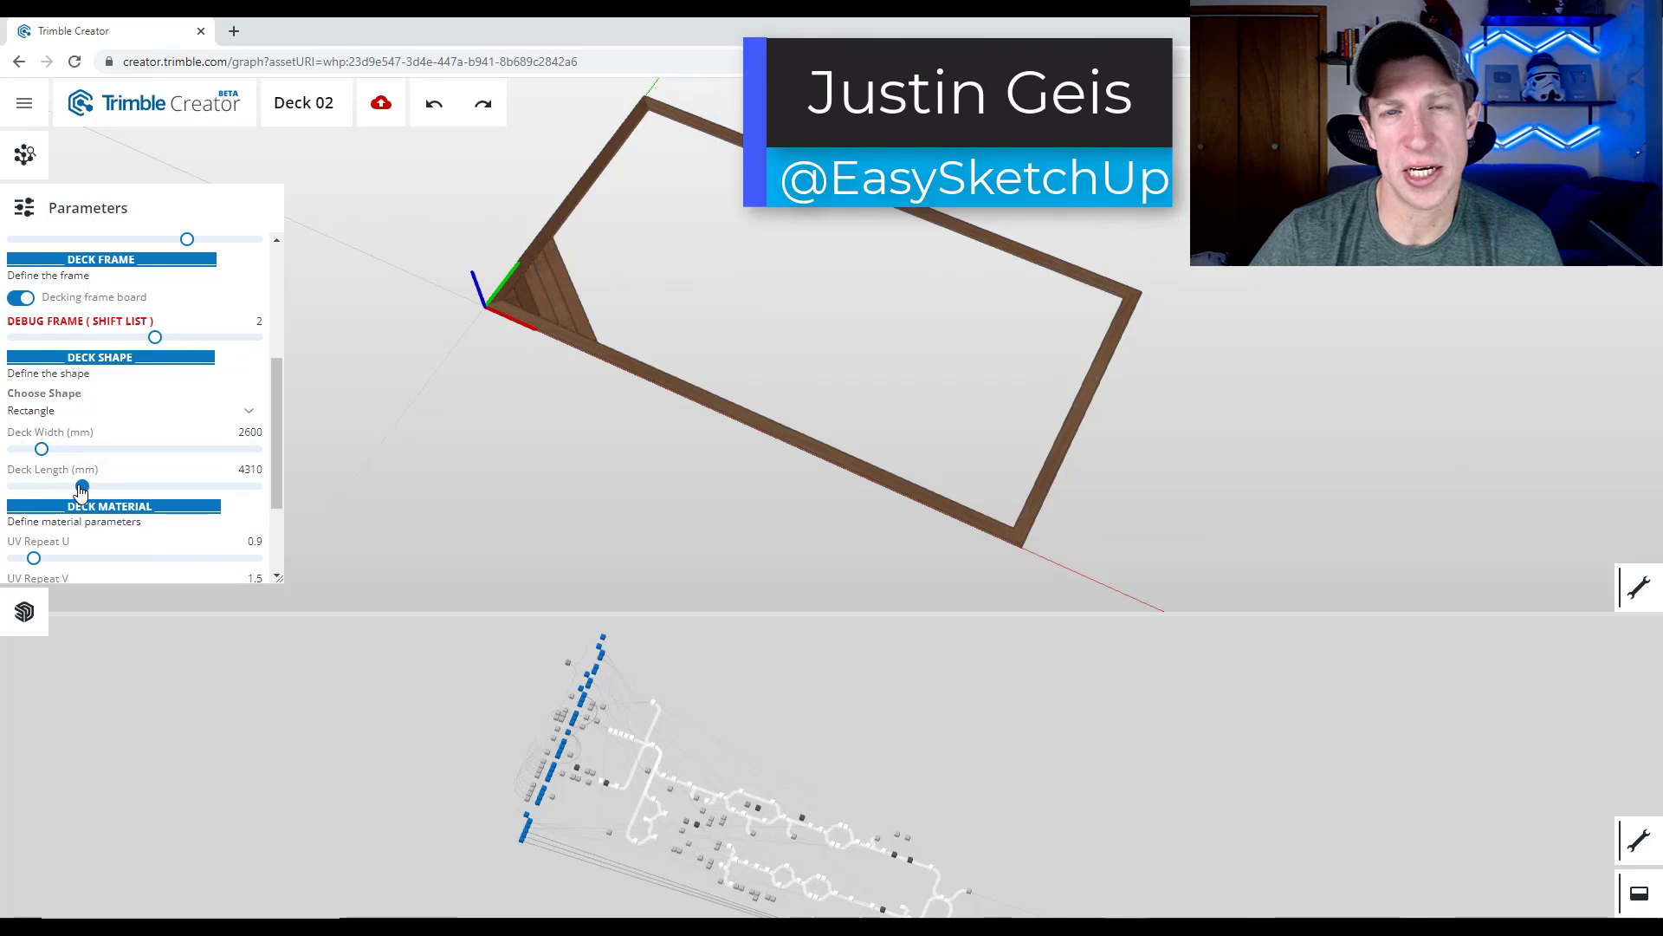
Set the deck boards to a -90° angle and 111 mm thickness.
{"action": "scroll", "coordinate": [102, 424], "scroll_direction": "up", "scroll_amount": 3}
{"action": "left_click_drag", "start_coordinate": [183, 499], "coordinate": [14, 495]}
{"action": "left_click", "coordinate": [16, 427]}
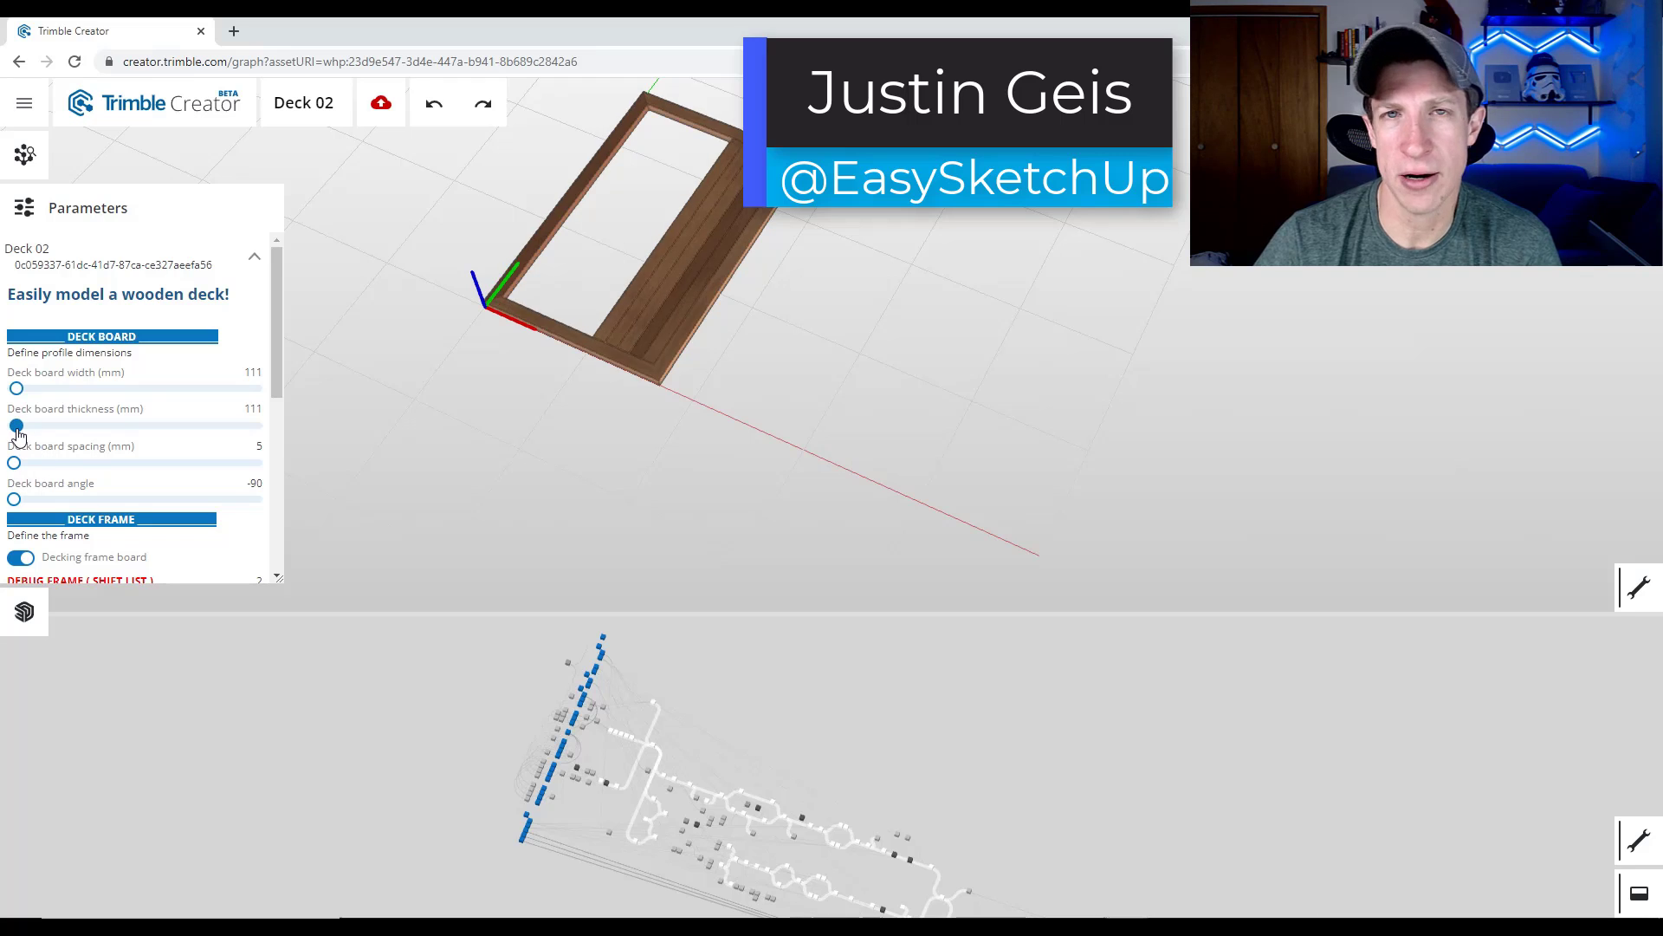
{"action": "scroll", "coordinate": [679, 264], "scroll_direction": "up", "scroll_amount": 3}
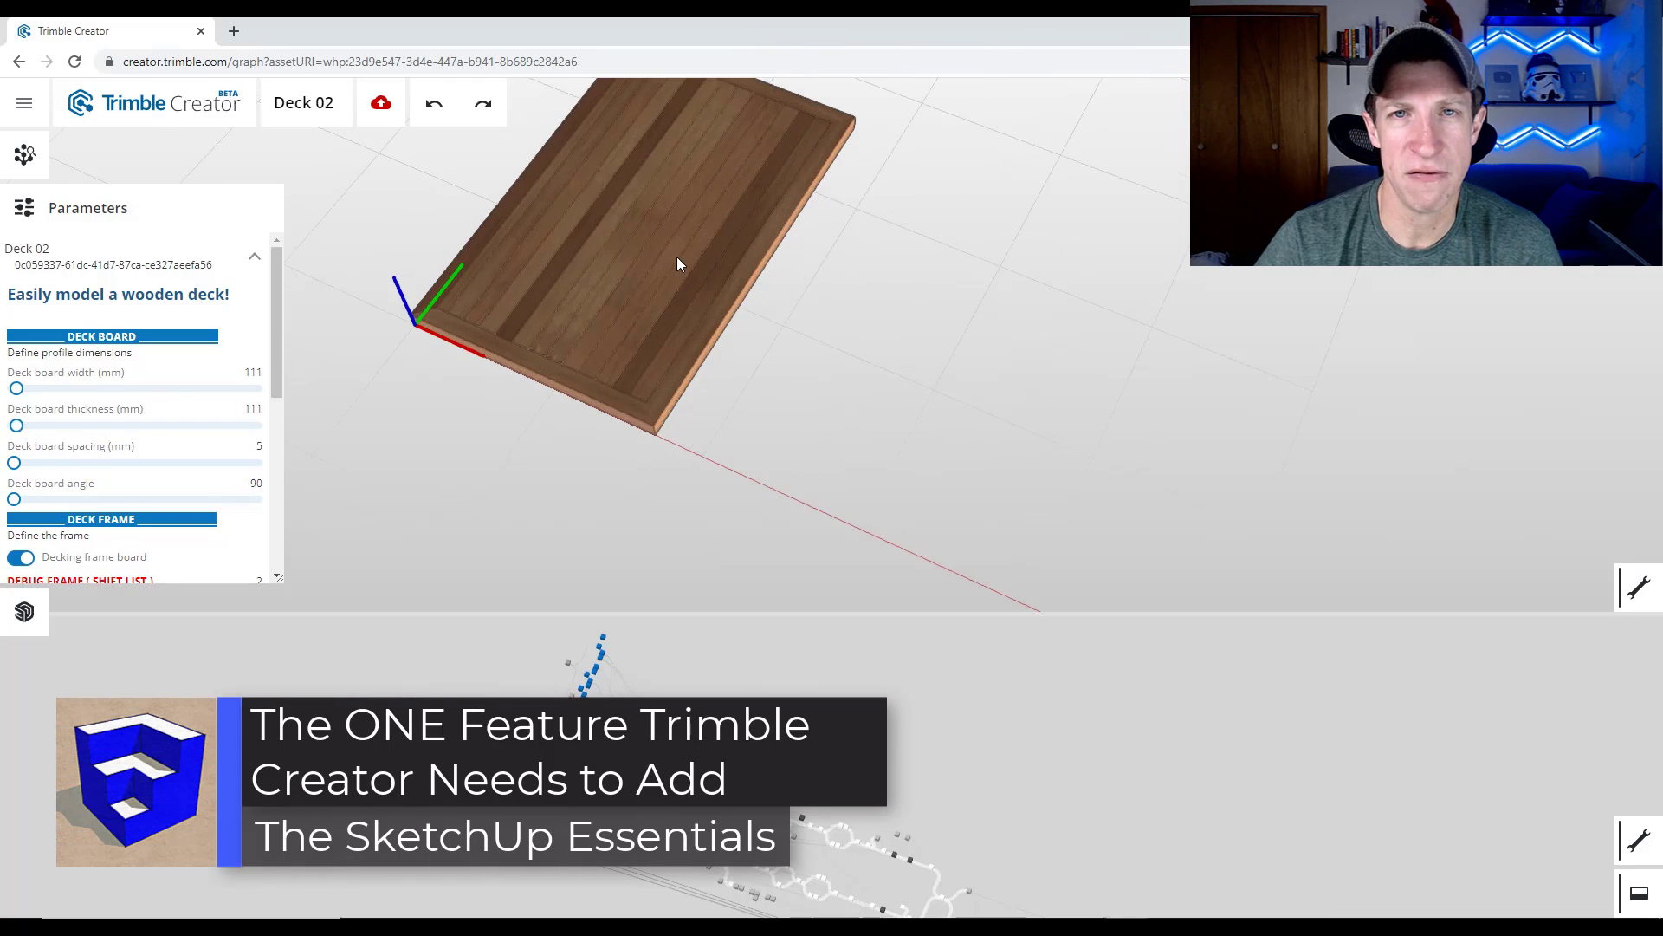
{"action": "scroll", "coordinate": [678, 264], "scroll_direction": "down", "scroll_amount": 3}
{"action": "scroll", "coordinate": [177, 414], "scroll_direction": "down", "scroll_amount": 5}
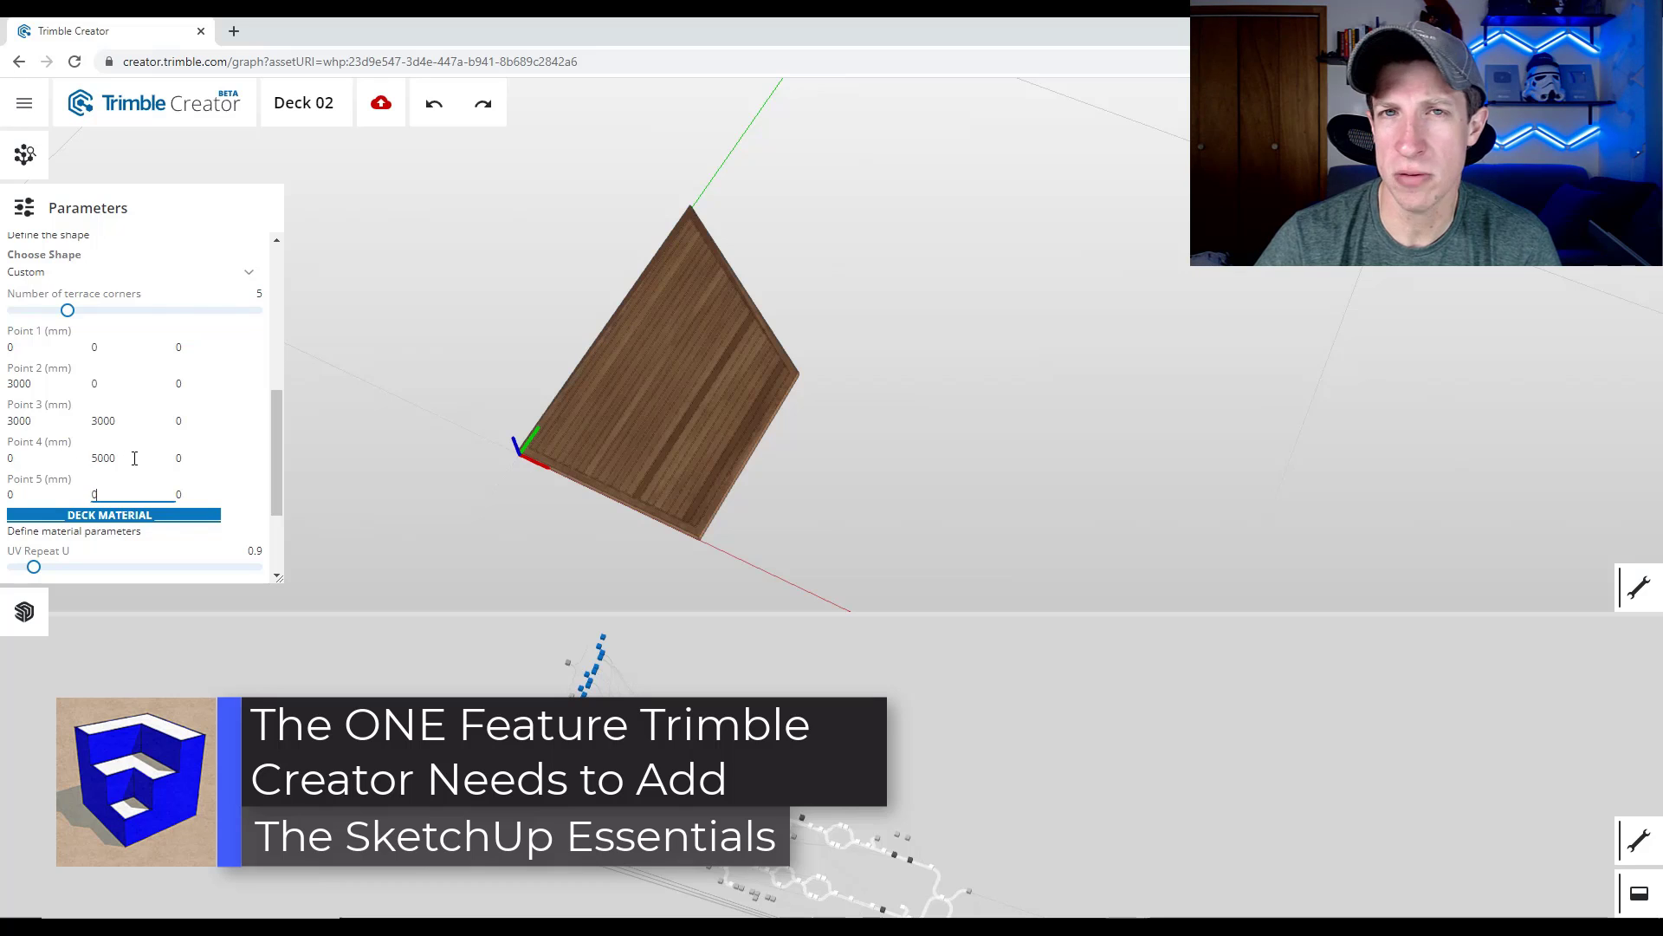
Change Point 4's Y coordinate to 4000, then to 6000.
{"action": "double_click", "coordinate": [134, 457]}
{"action": "type", "text": "4000"}
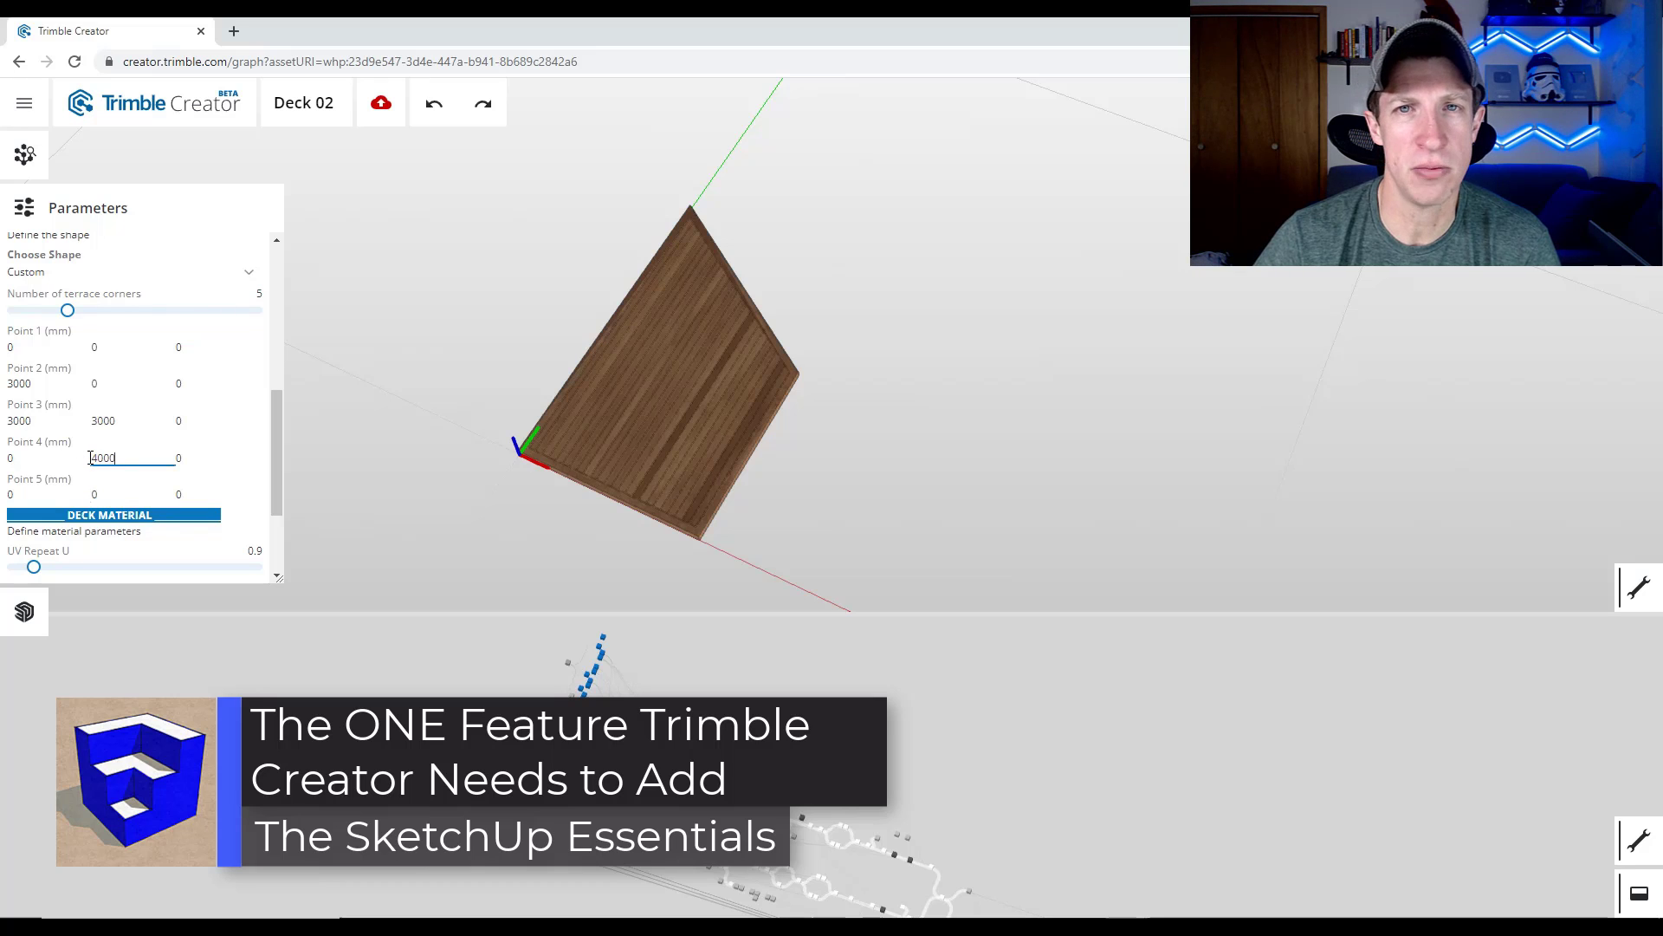
{"action": "left_click_drag", "start_coordinate": [134, 457], "coordinate": [37, 419]}
{"action": "type", "text": "60002000"}
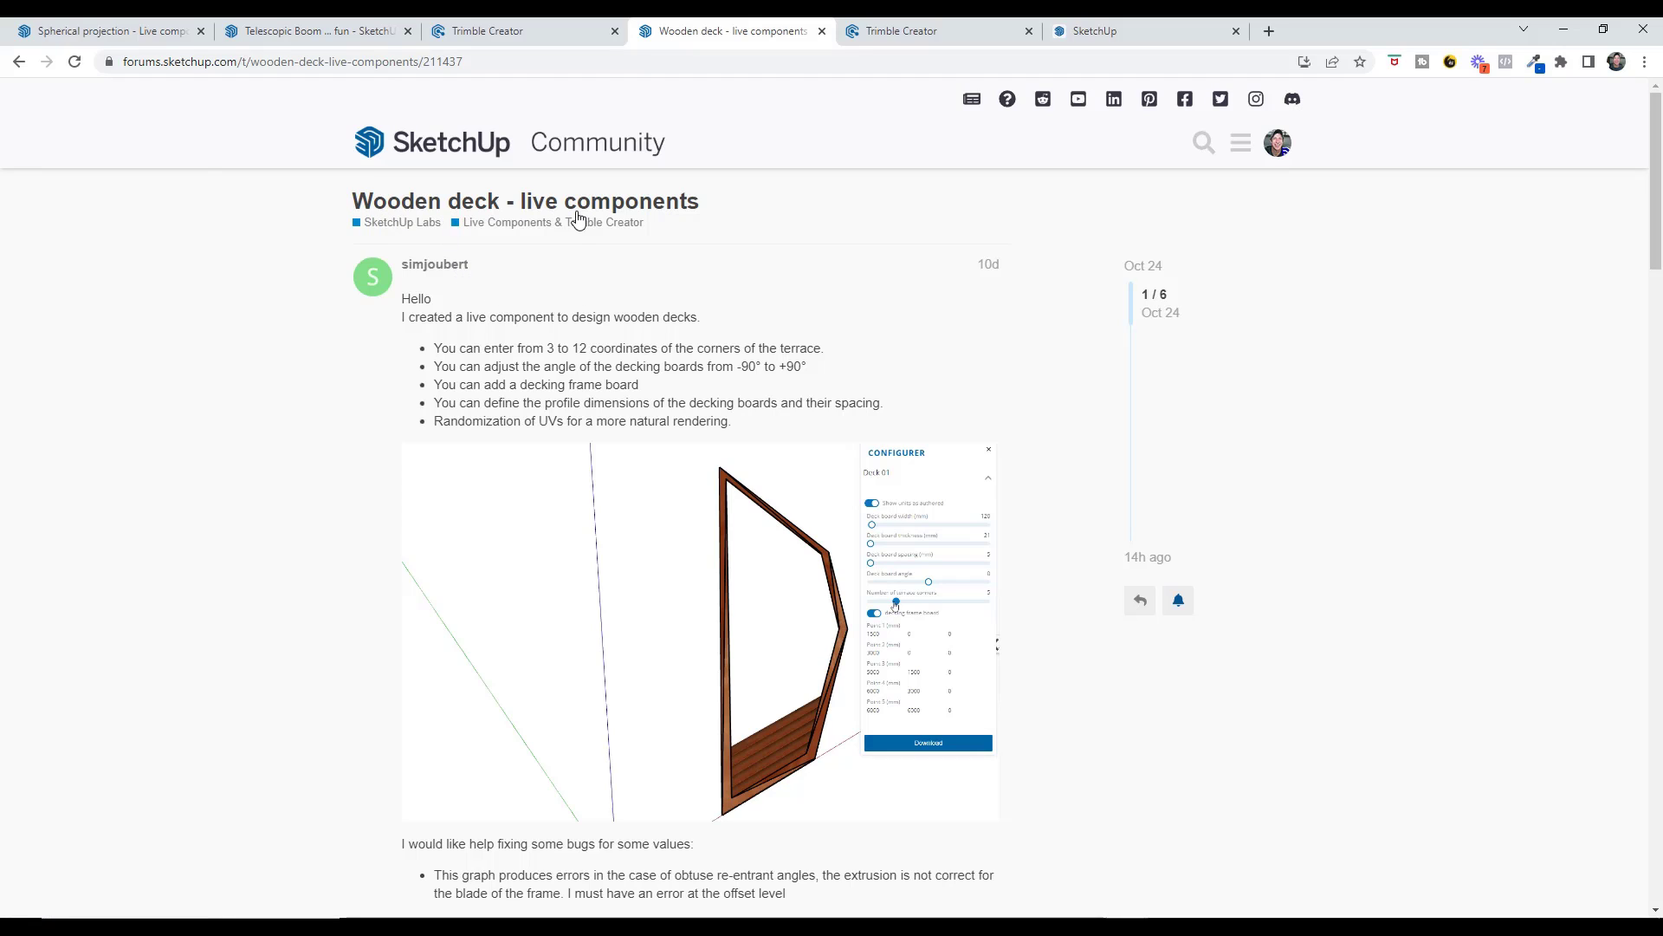
Scroll through the 'Wooden deck - live components' forum post.
{"action": "mouse_move", "coordinate": [673, 495]}
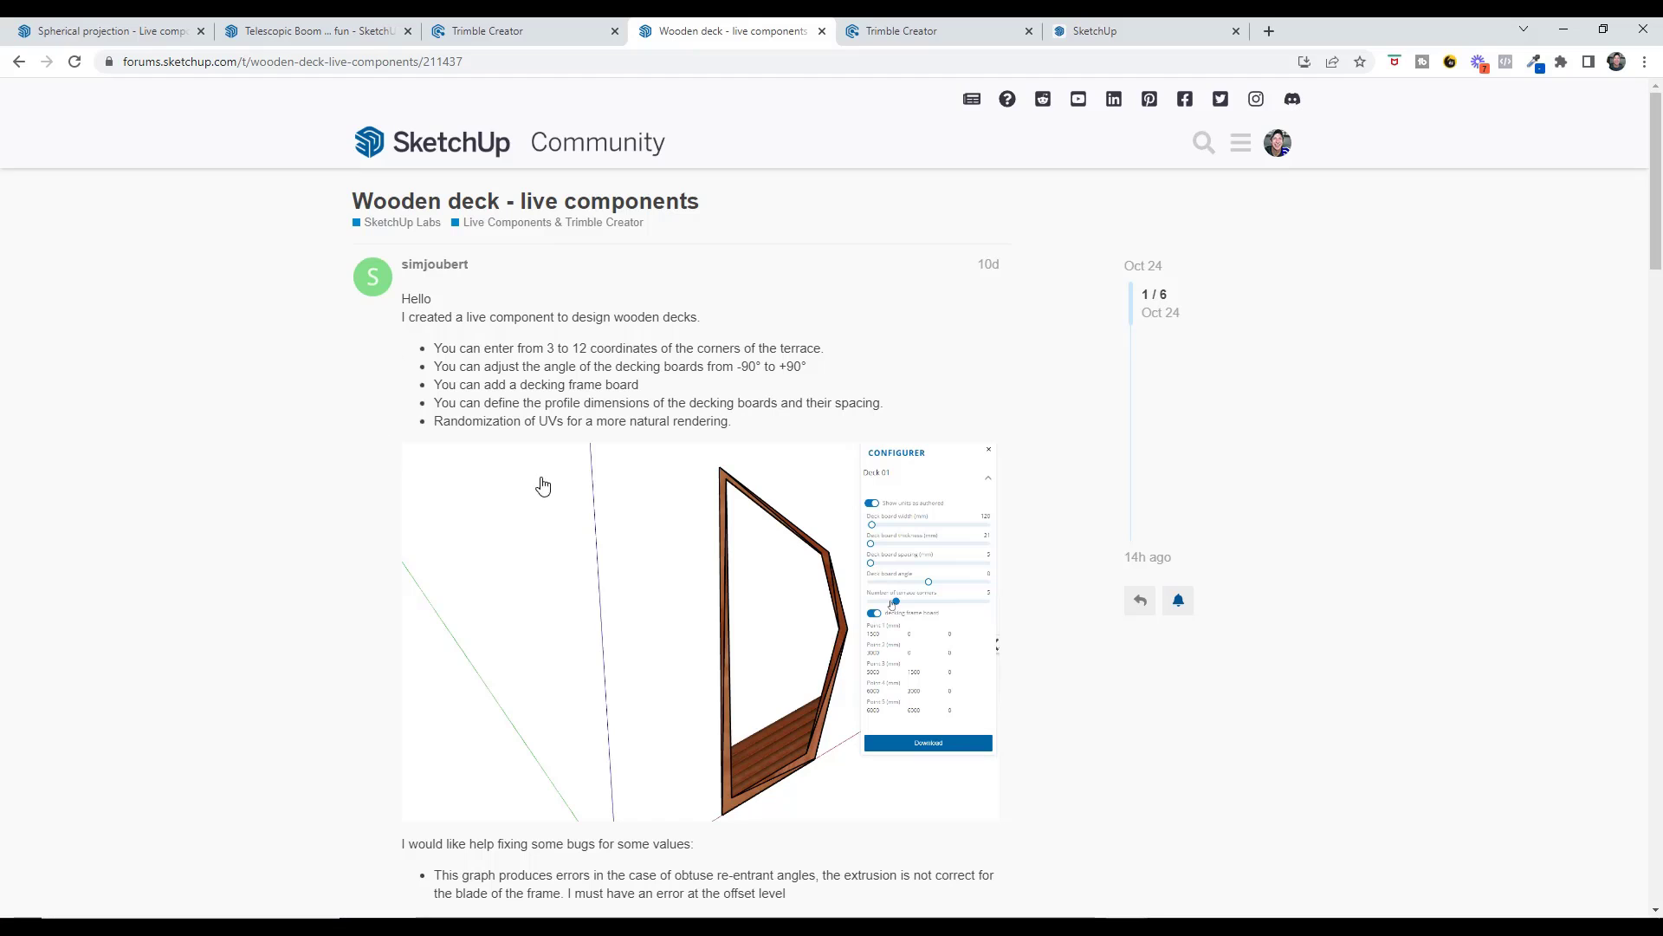
{"action": "scroll", "coordinate": [763, 537], "scroll_direction": "down", "scroll_amount": 2}
{"action": "scroll", "coordinate": [776, 542], "scroll_direction": "up", "scroll_amount": 1}
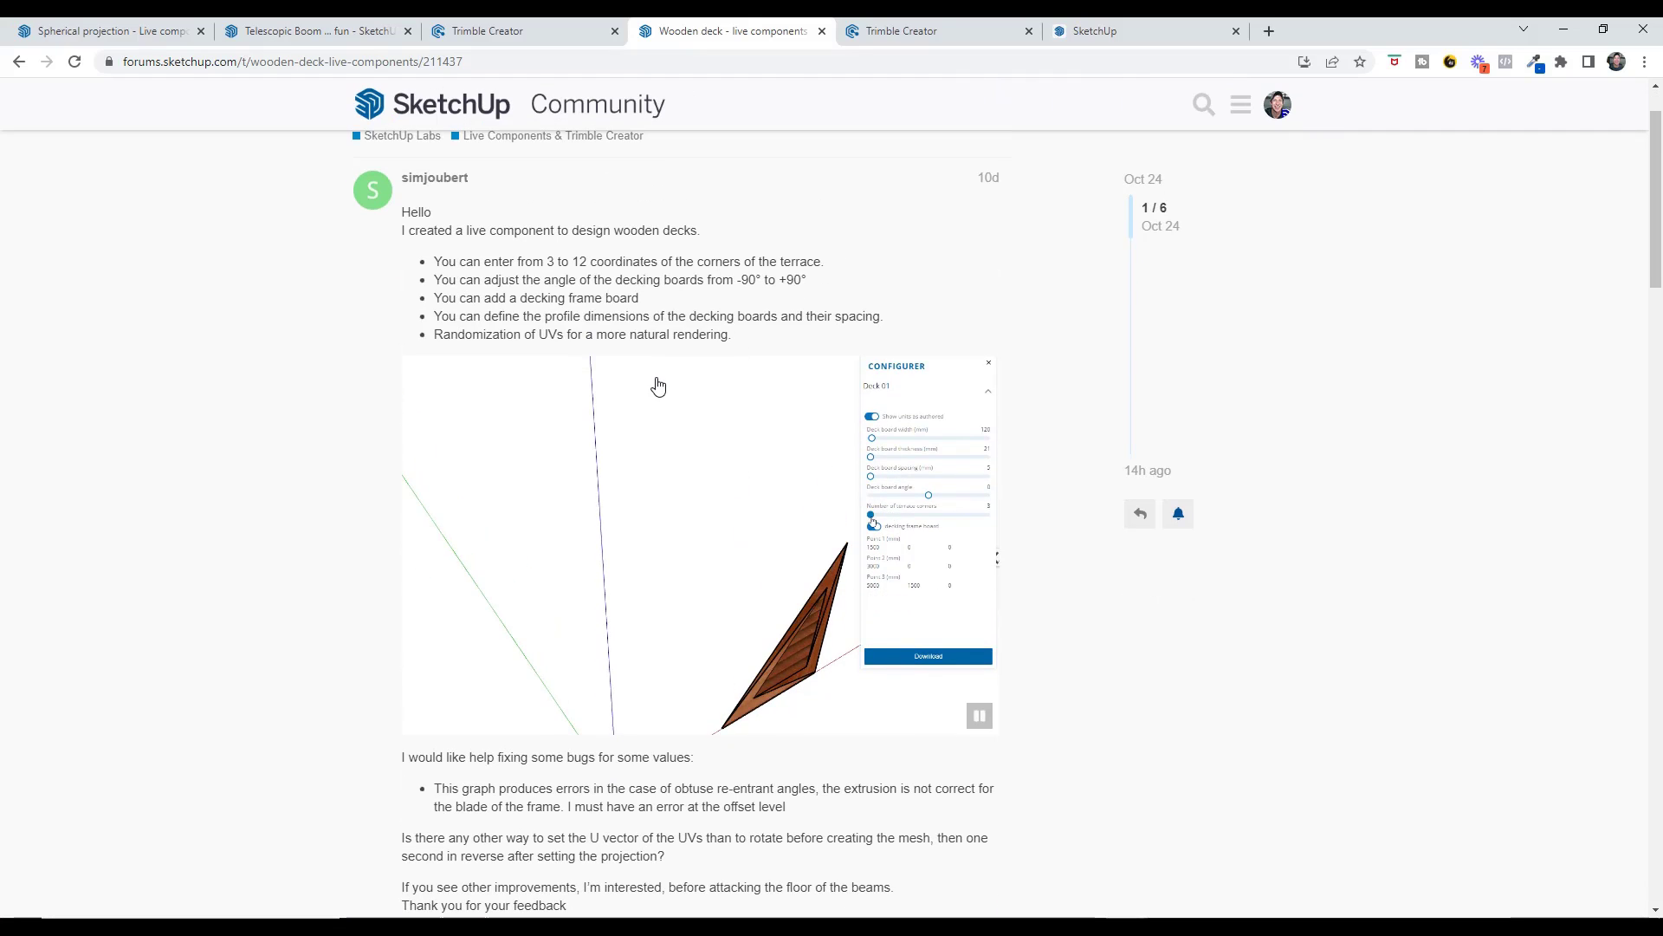
Return to the Deck 02 editor and change the deck shape to Rectangle.
{"action": "left_click", "coordinate": [913, 29]}
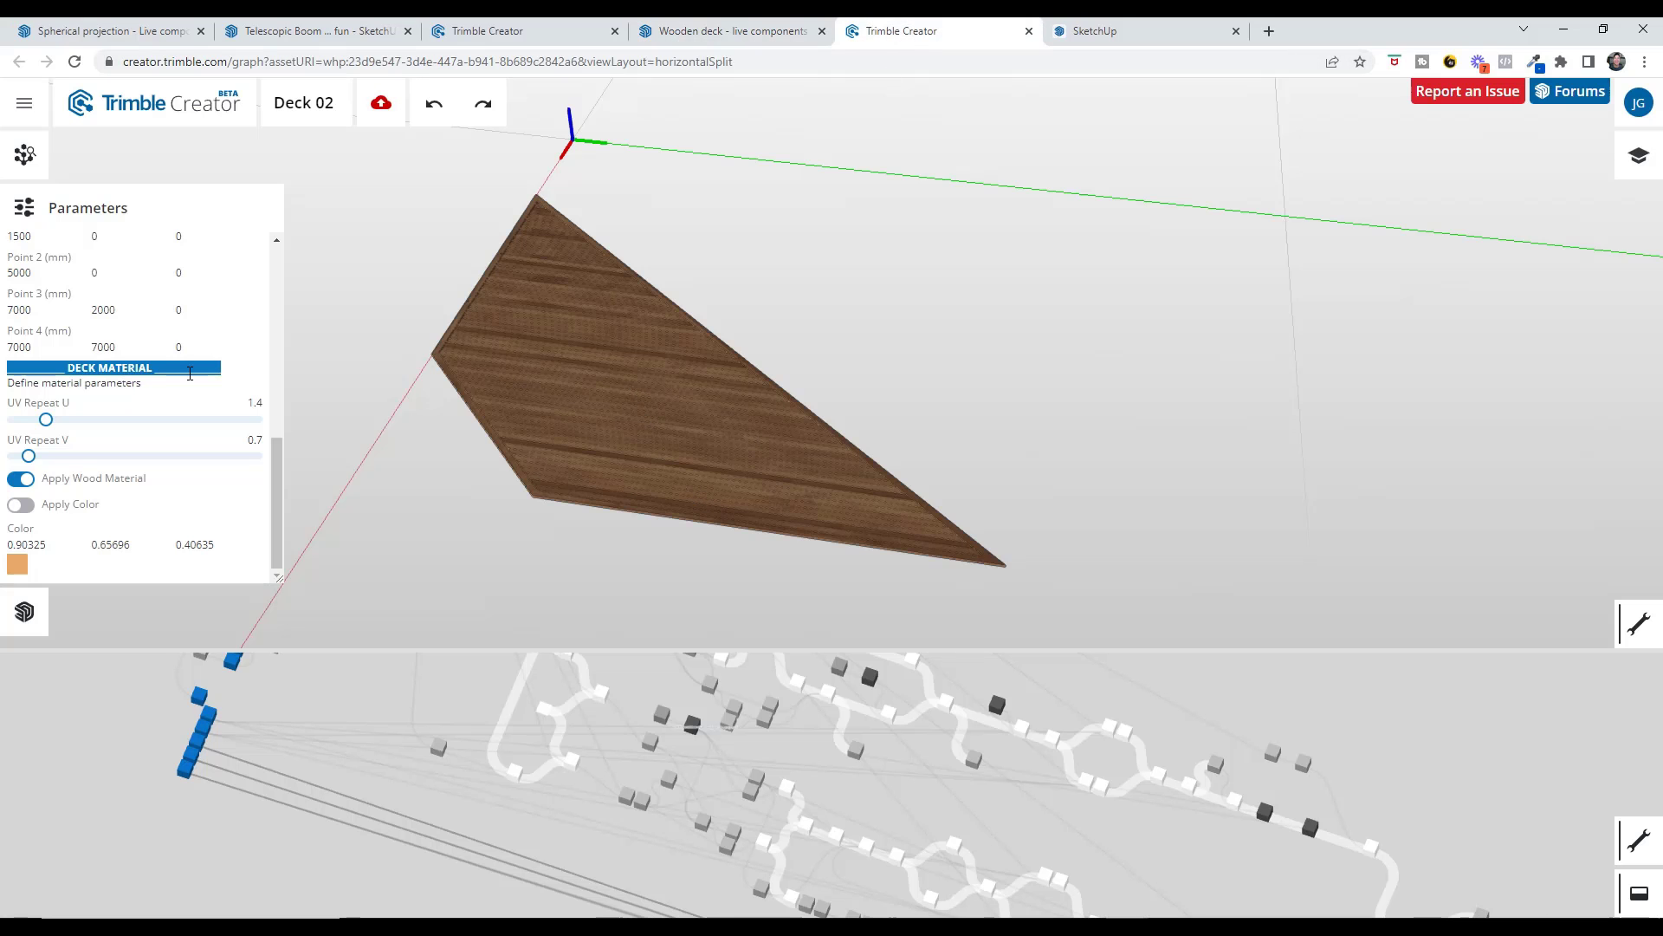
{"action": "scroll", "coordinate": [70, 538], "scroll_direction": "up", "scroll_amount": 8}
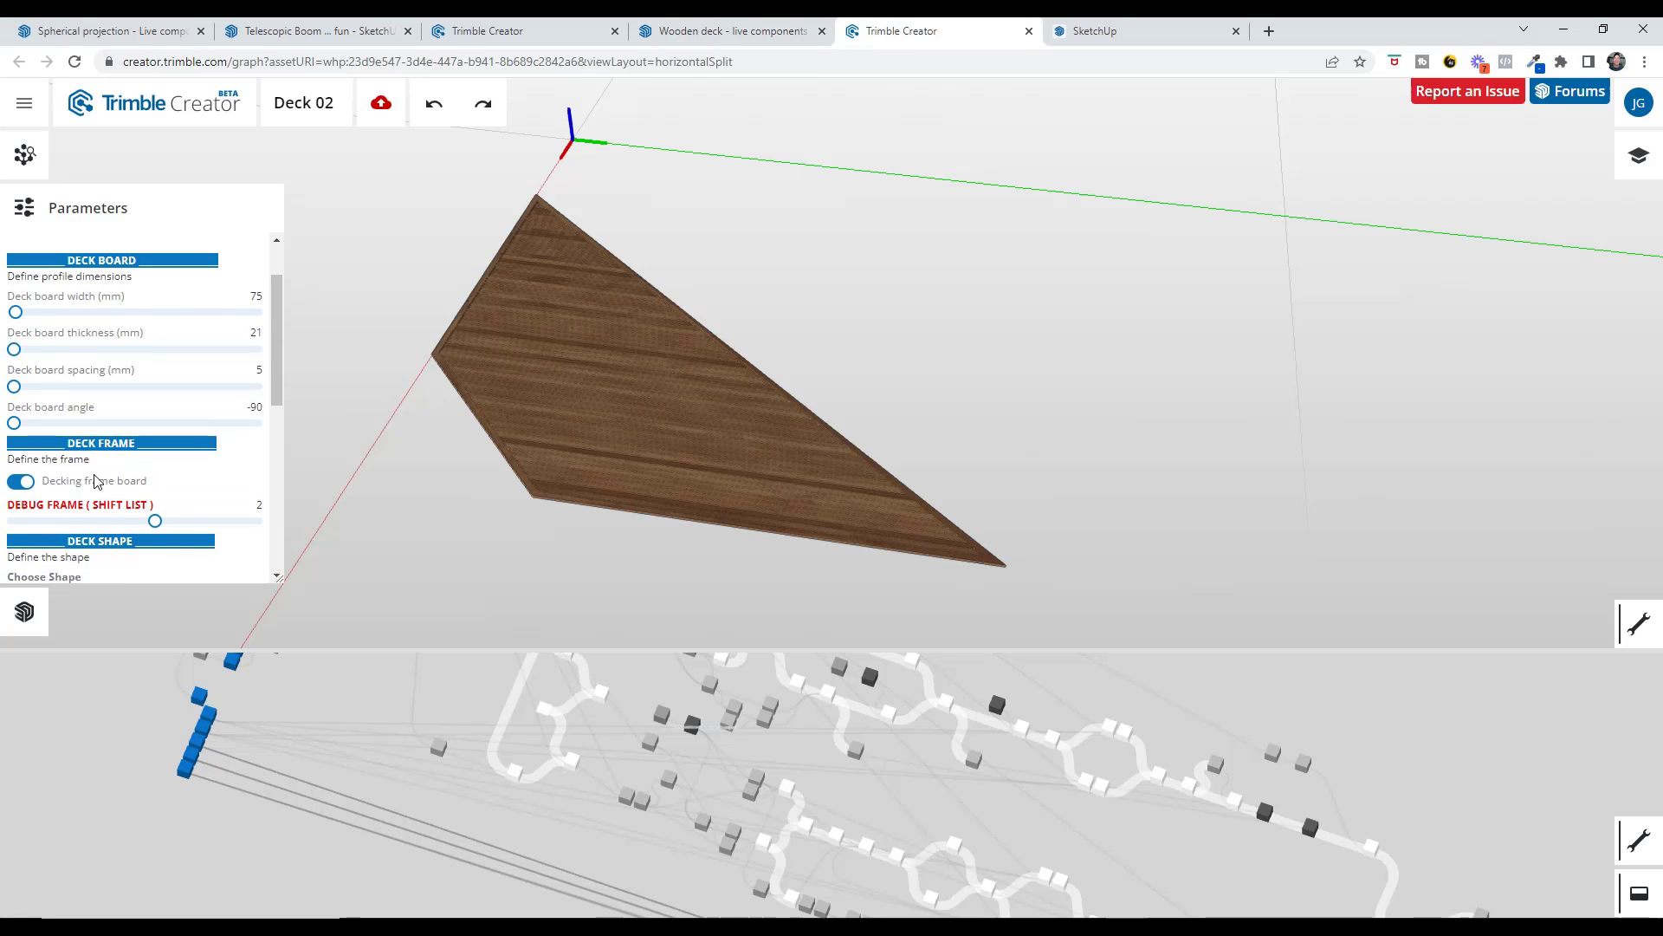
{"action": "scroll", "coordinate": [95, 482], "scroll_direction": "down", "scroll_amount": 2}
{"action": "left_click", "coordinate": [52, 419]}
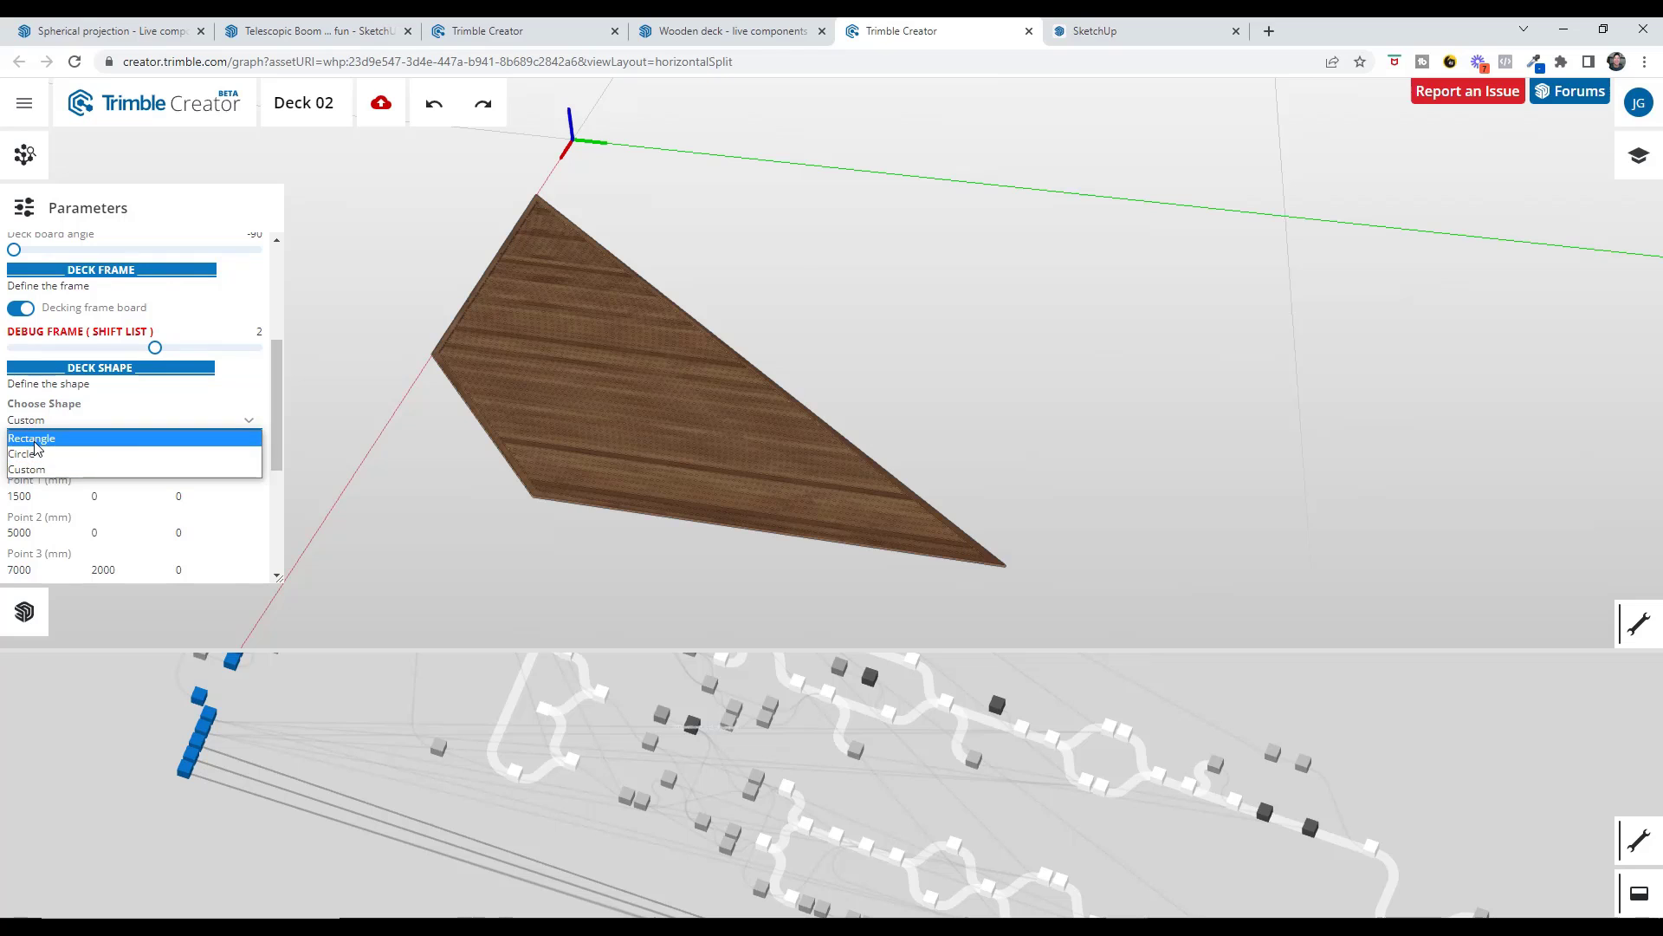
{"action": "left_click", "coordinate": [35, 438]}
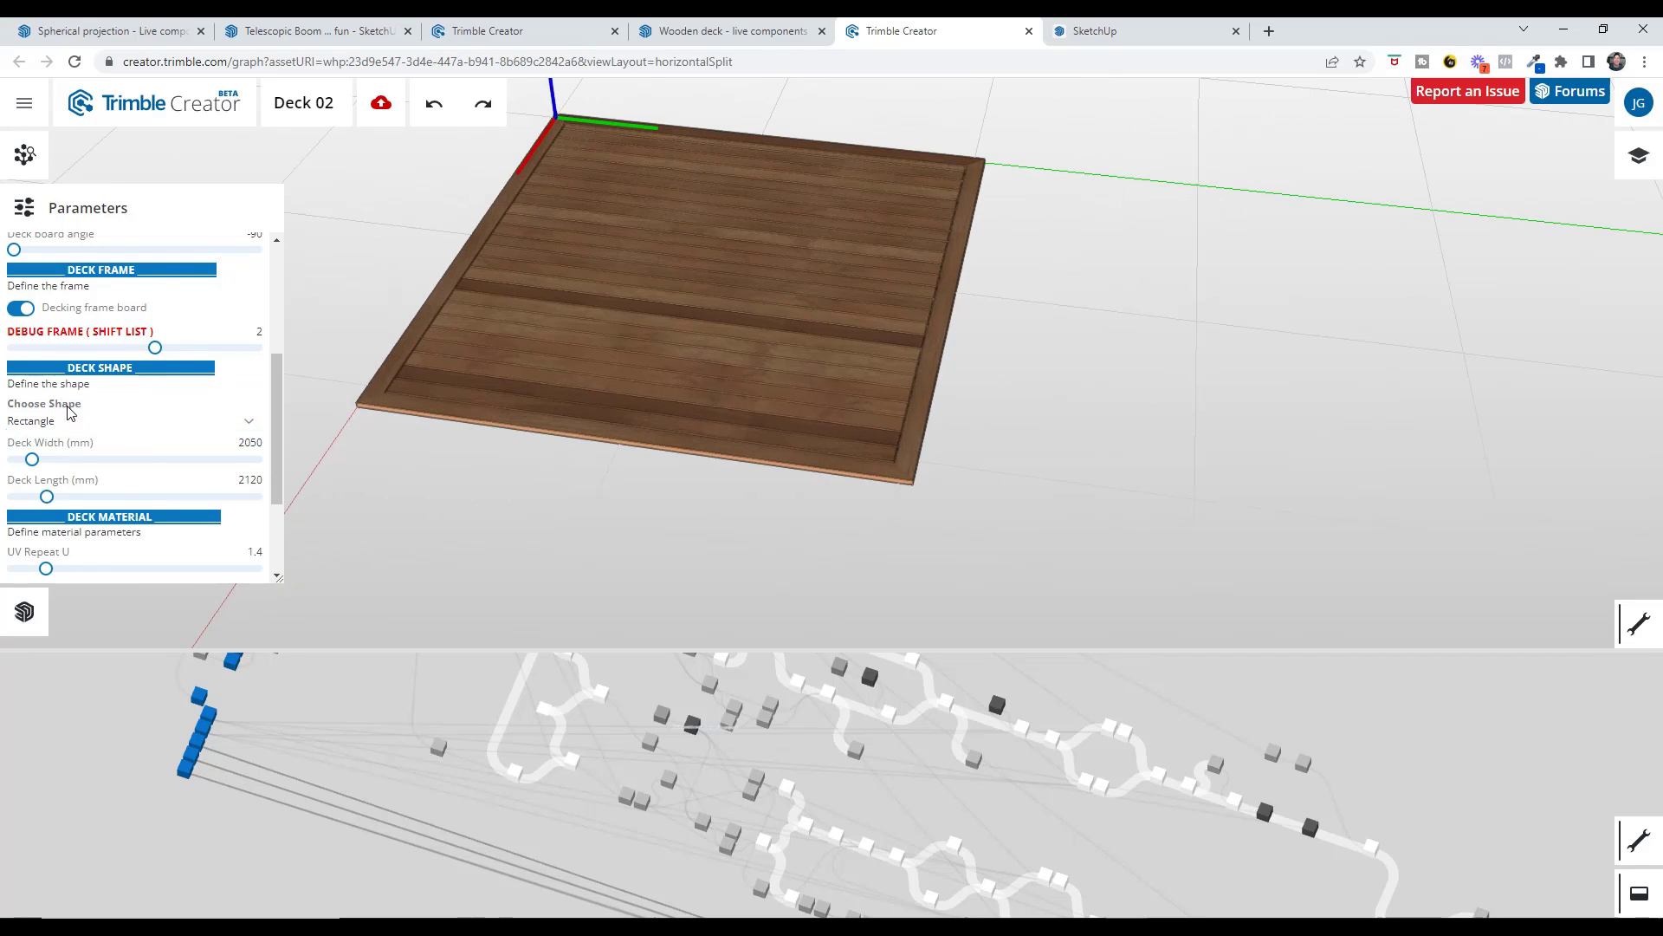
Set deck board width to 100 and board spacing to 15.
{"action": "scroll", "coordinate": [74, 401], "scroll_direction": "up", "scroll_amount": 3}
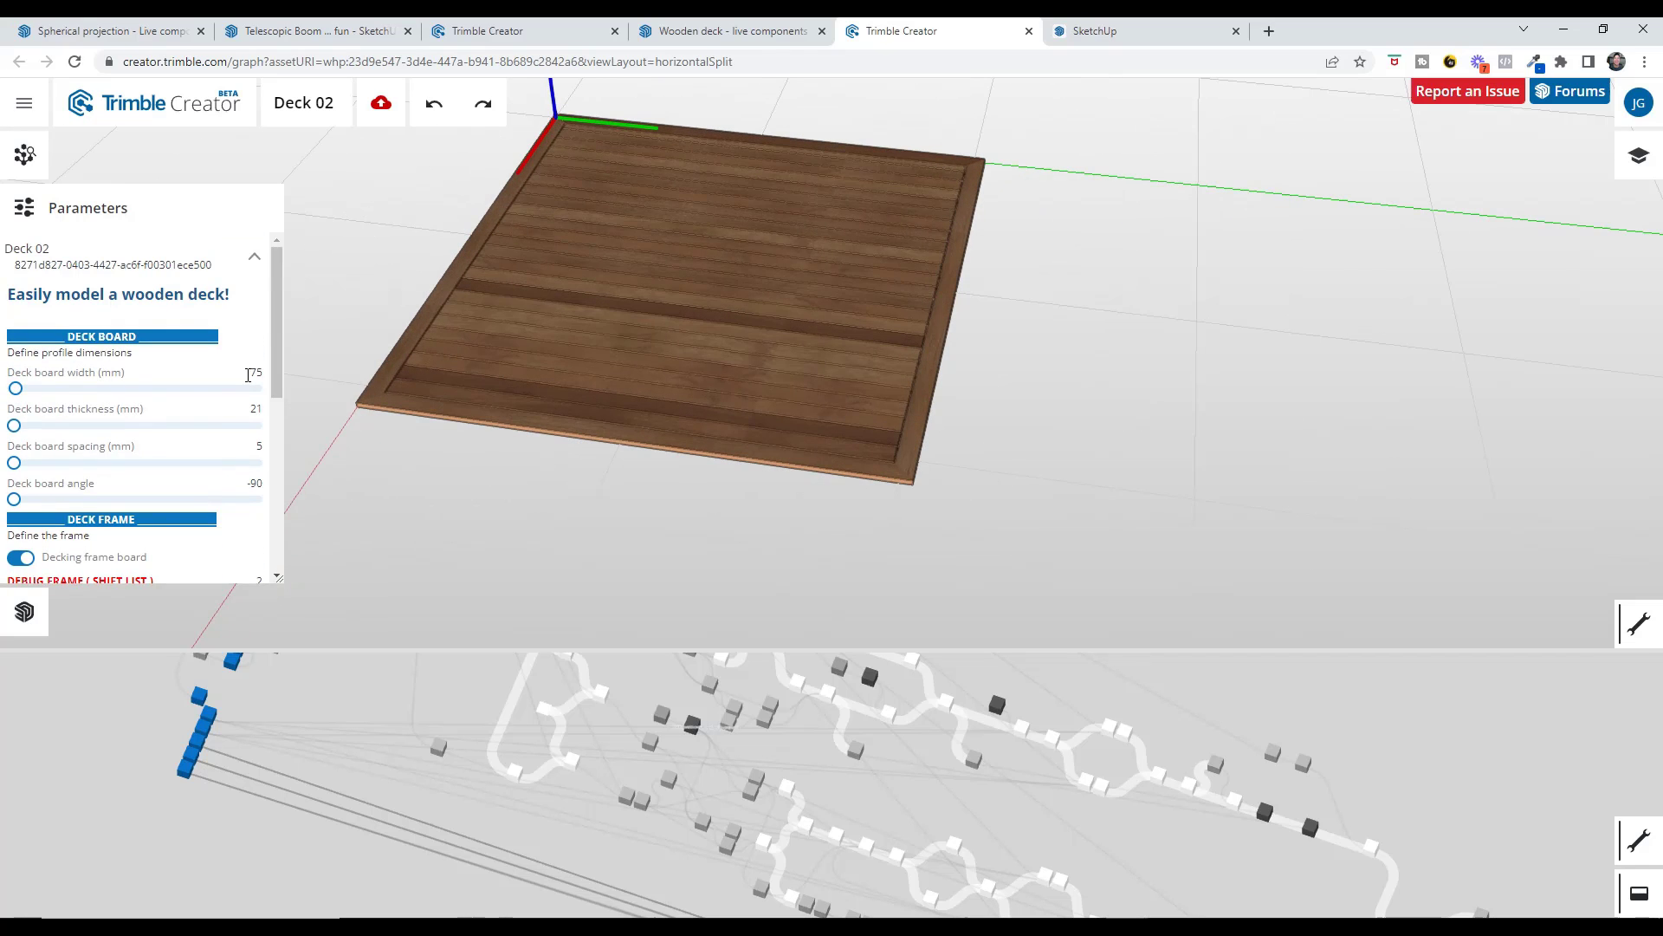
{"action": "double_click", "coordinate": [251, 373]}
{"action": "key", "text": "Return"}
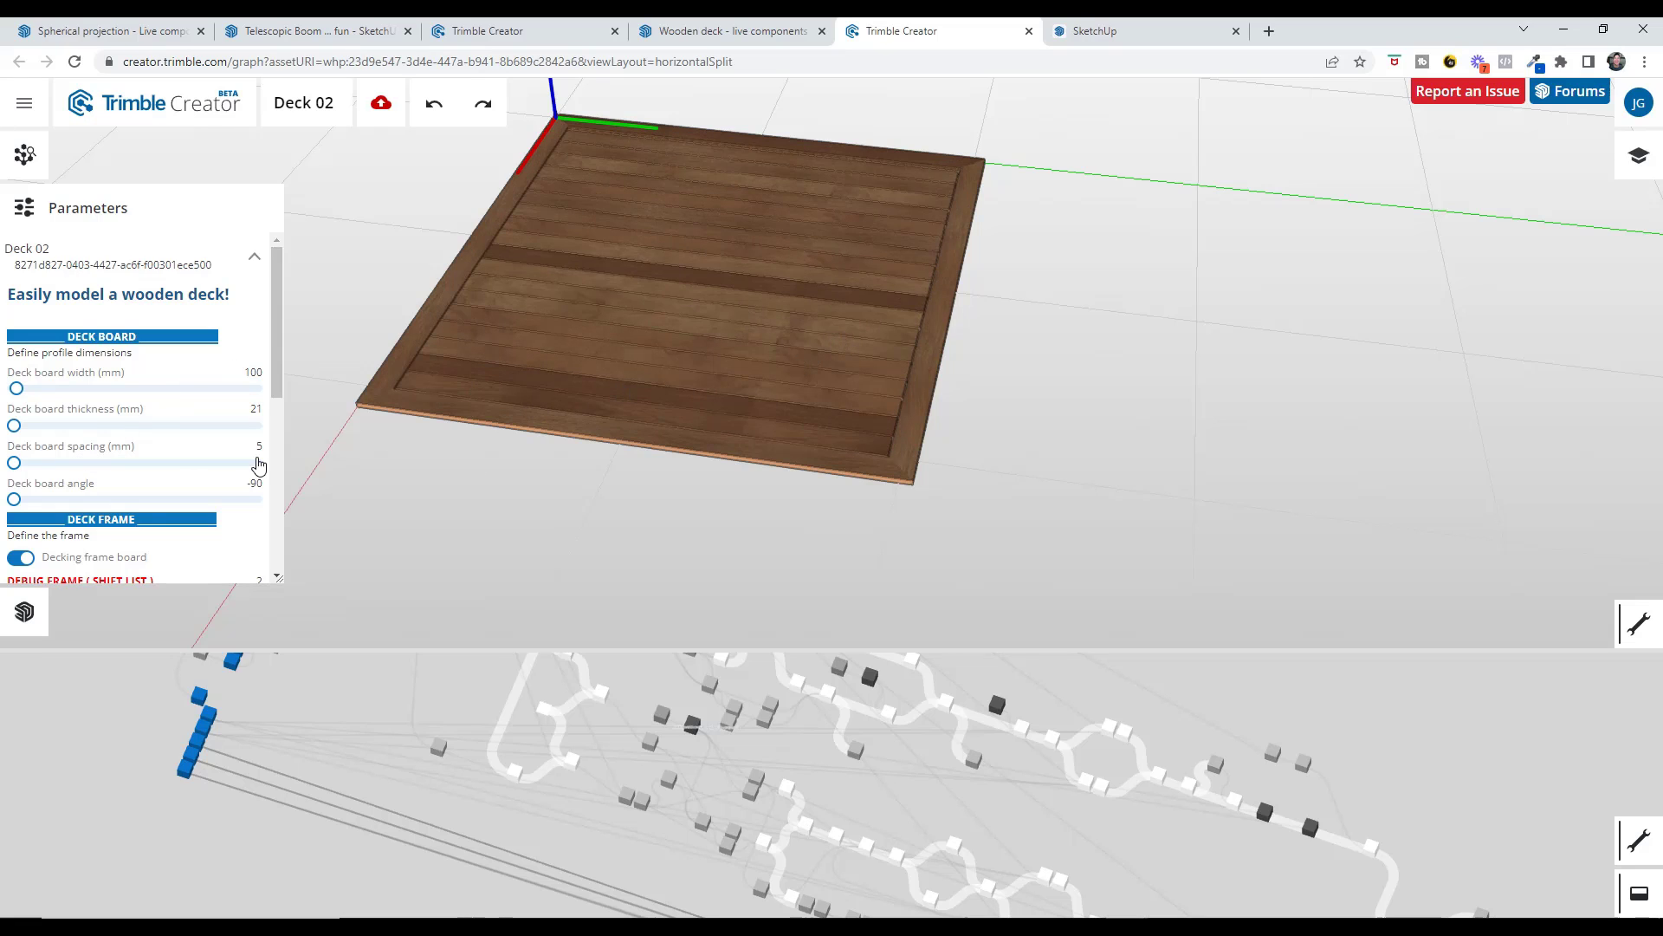
{"action": "double_click", "coordinate": [256, 446]}
{"action": "type", "text": "15"}
{"action": "key", "text": "Return"}
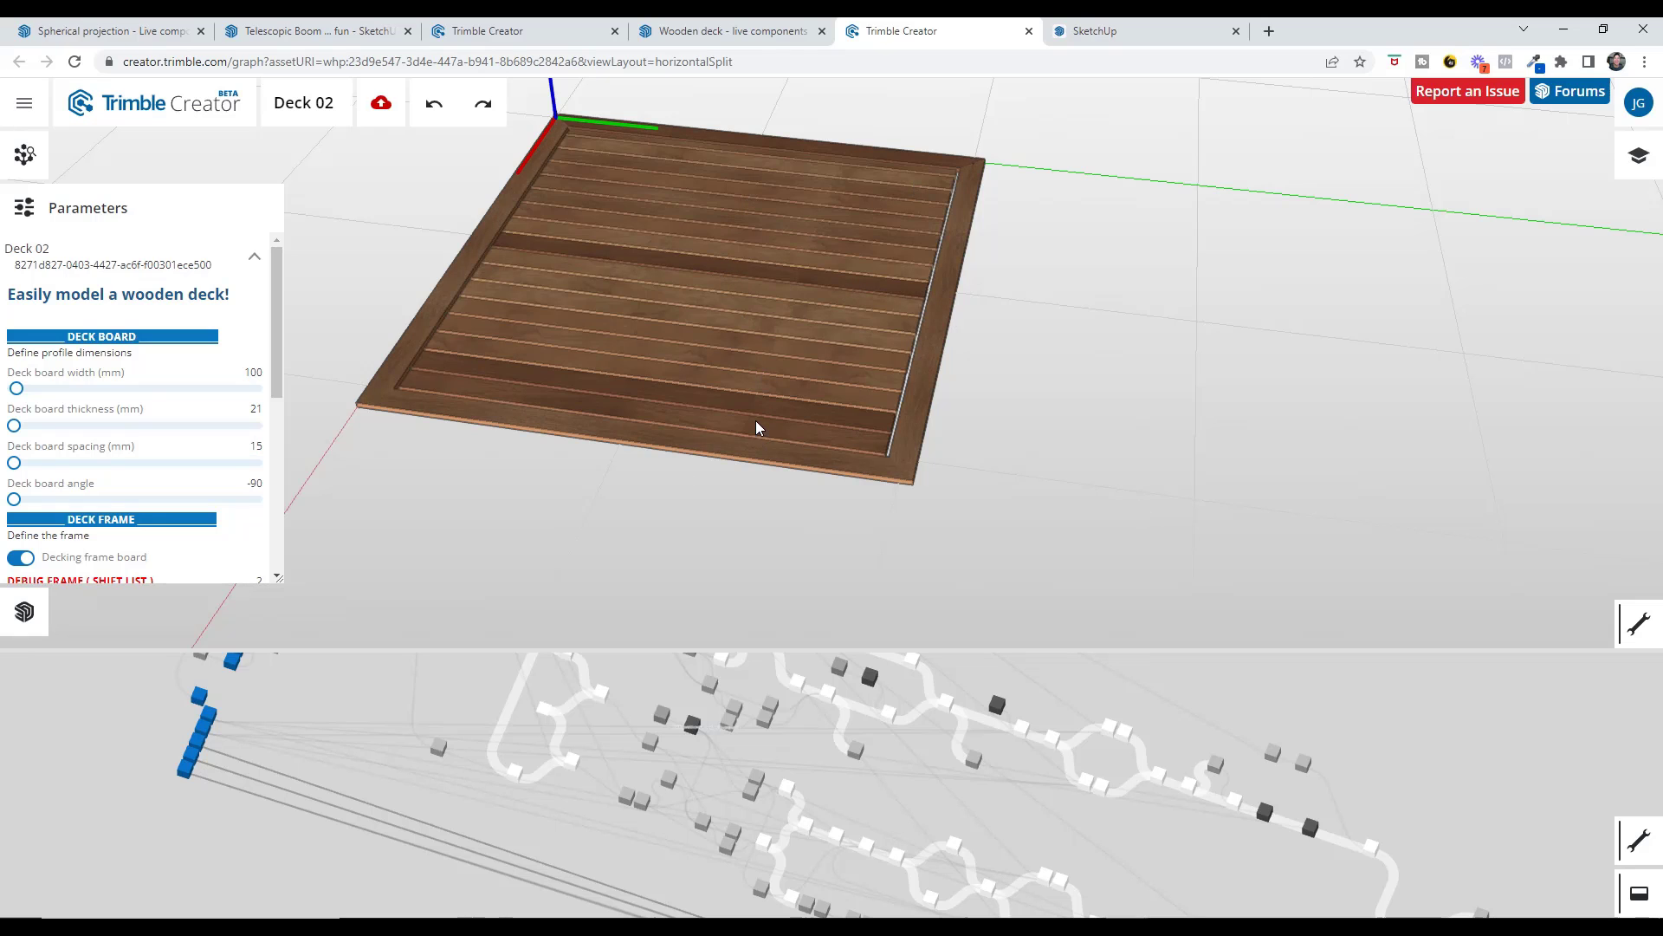
{"action": "left_click_drag", "start_coordinate": [724, 382], "coordinate": [688, 379]}
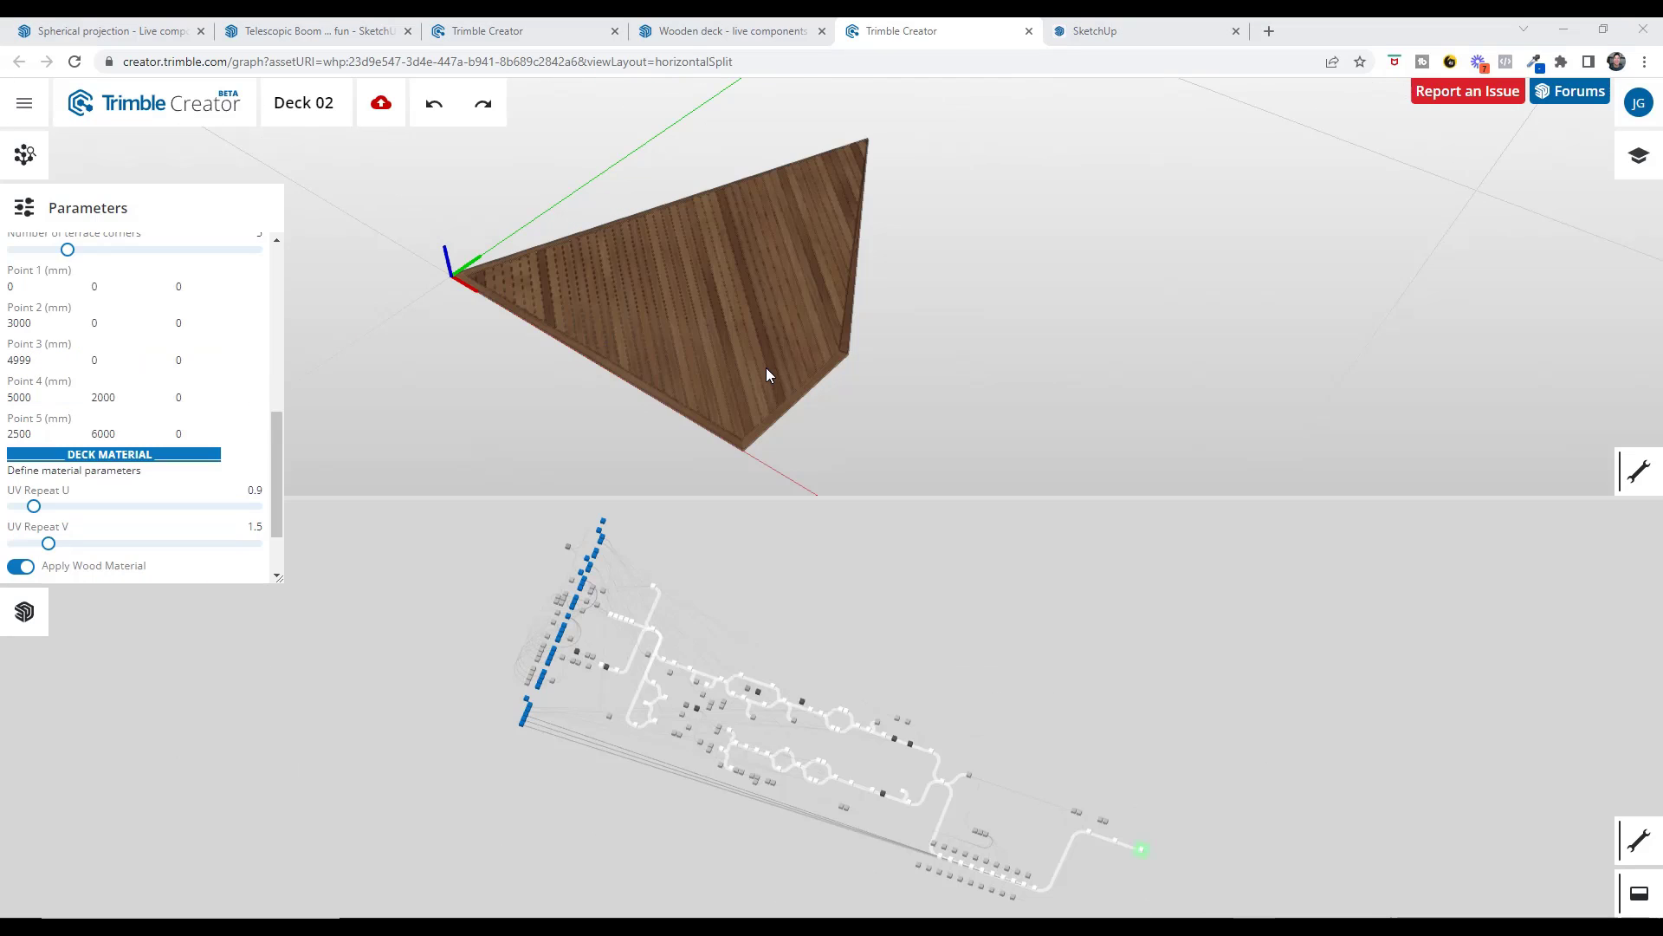
{"action": "scroll", "coordinate": [741, 385], "scroll_direction": "up", "scroll_amount": 2}
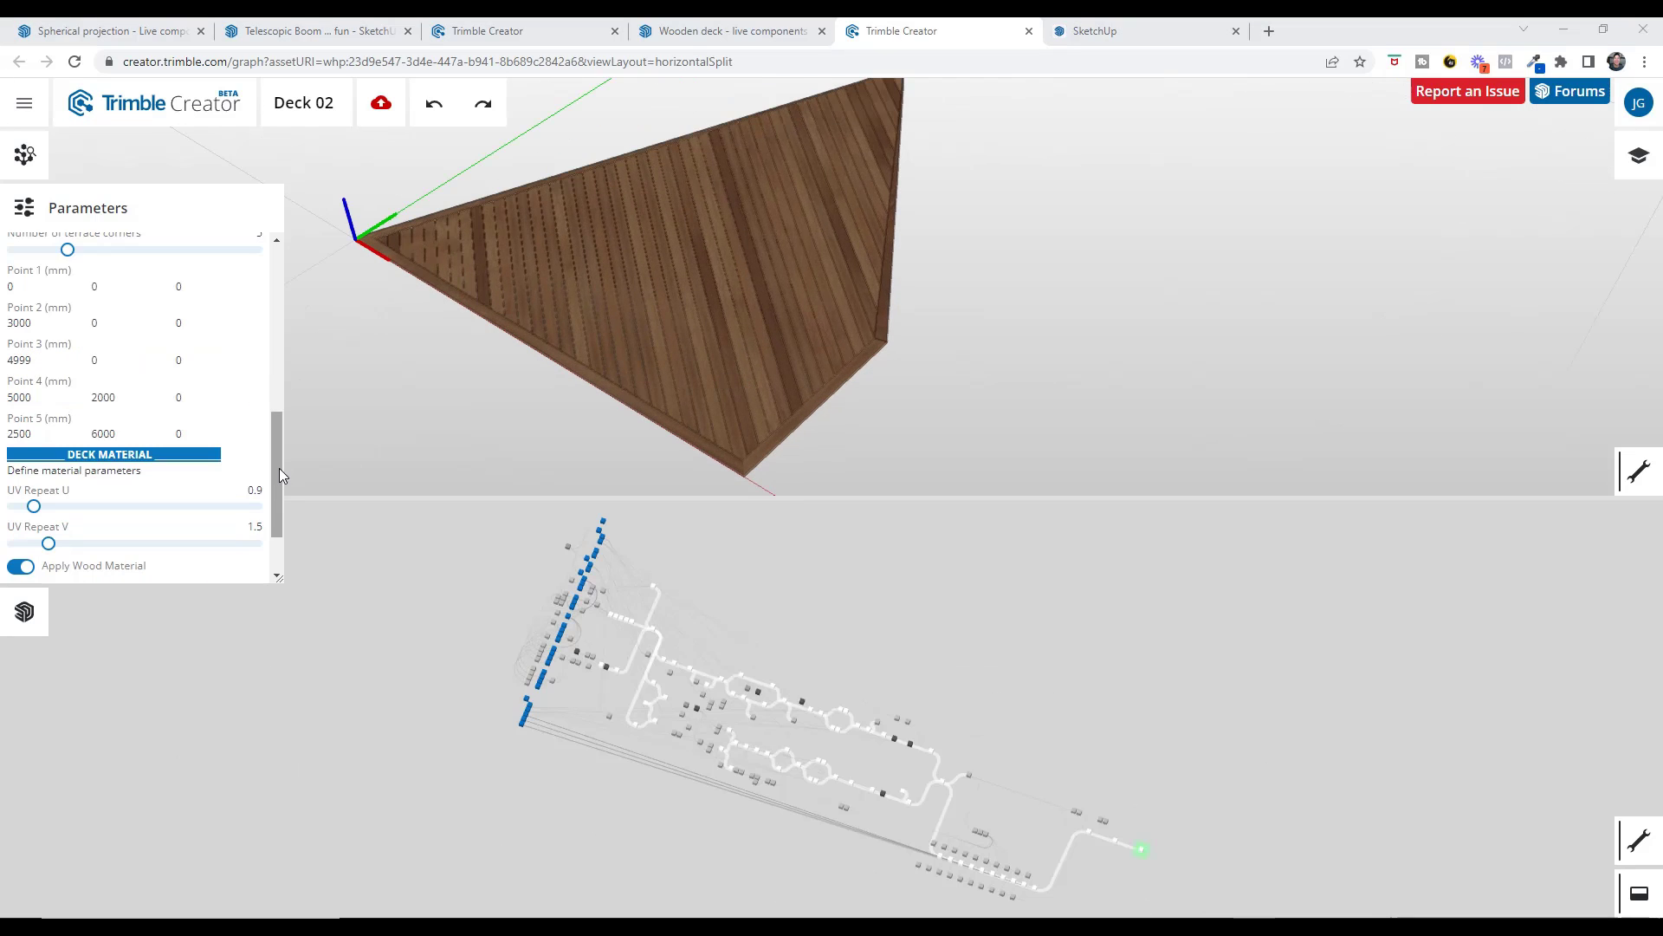
{"action": "scroll", "coordinate": [279, 468], "scroll_direction": "up", "scroll_amount": 3}
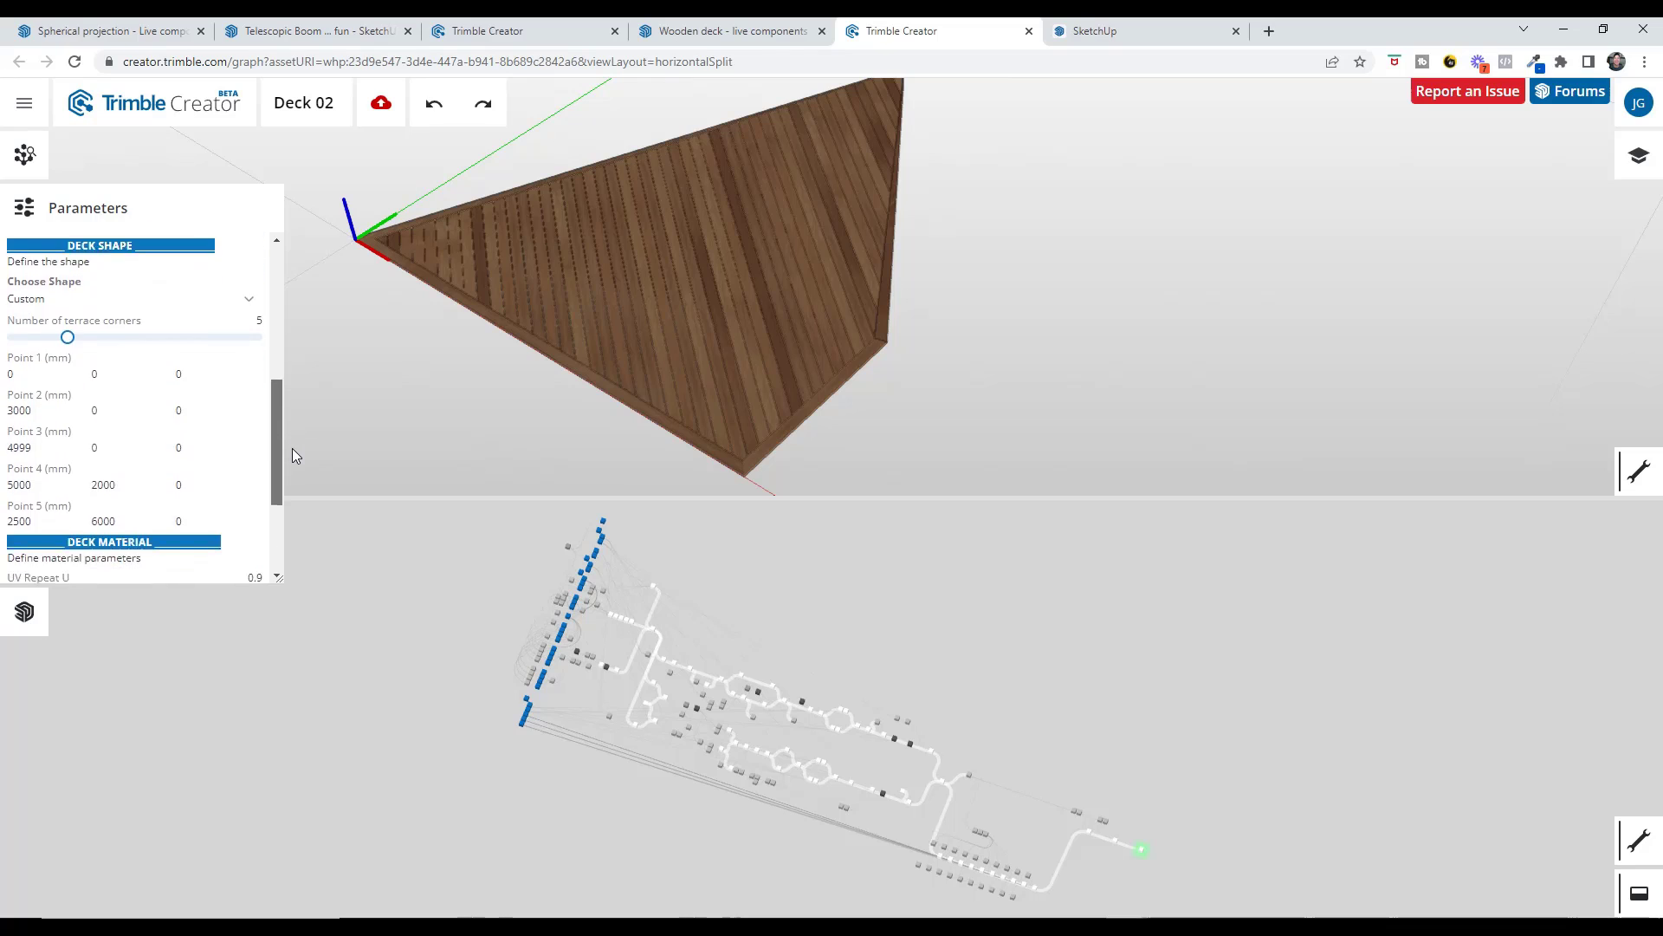
{"action": "scroll", "coordinate": [279, 455], "scroll_direction": "down", "scroll_amount": 1}
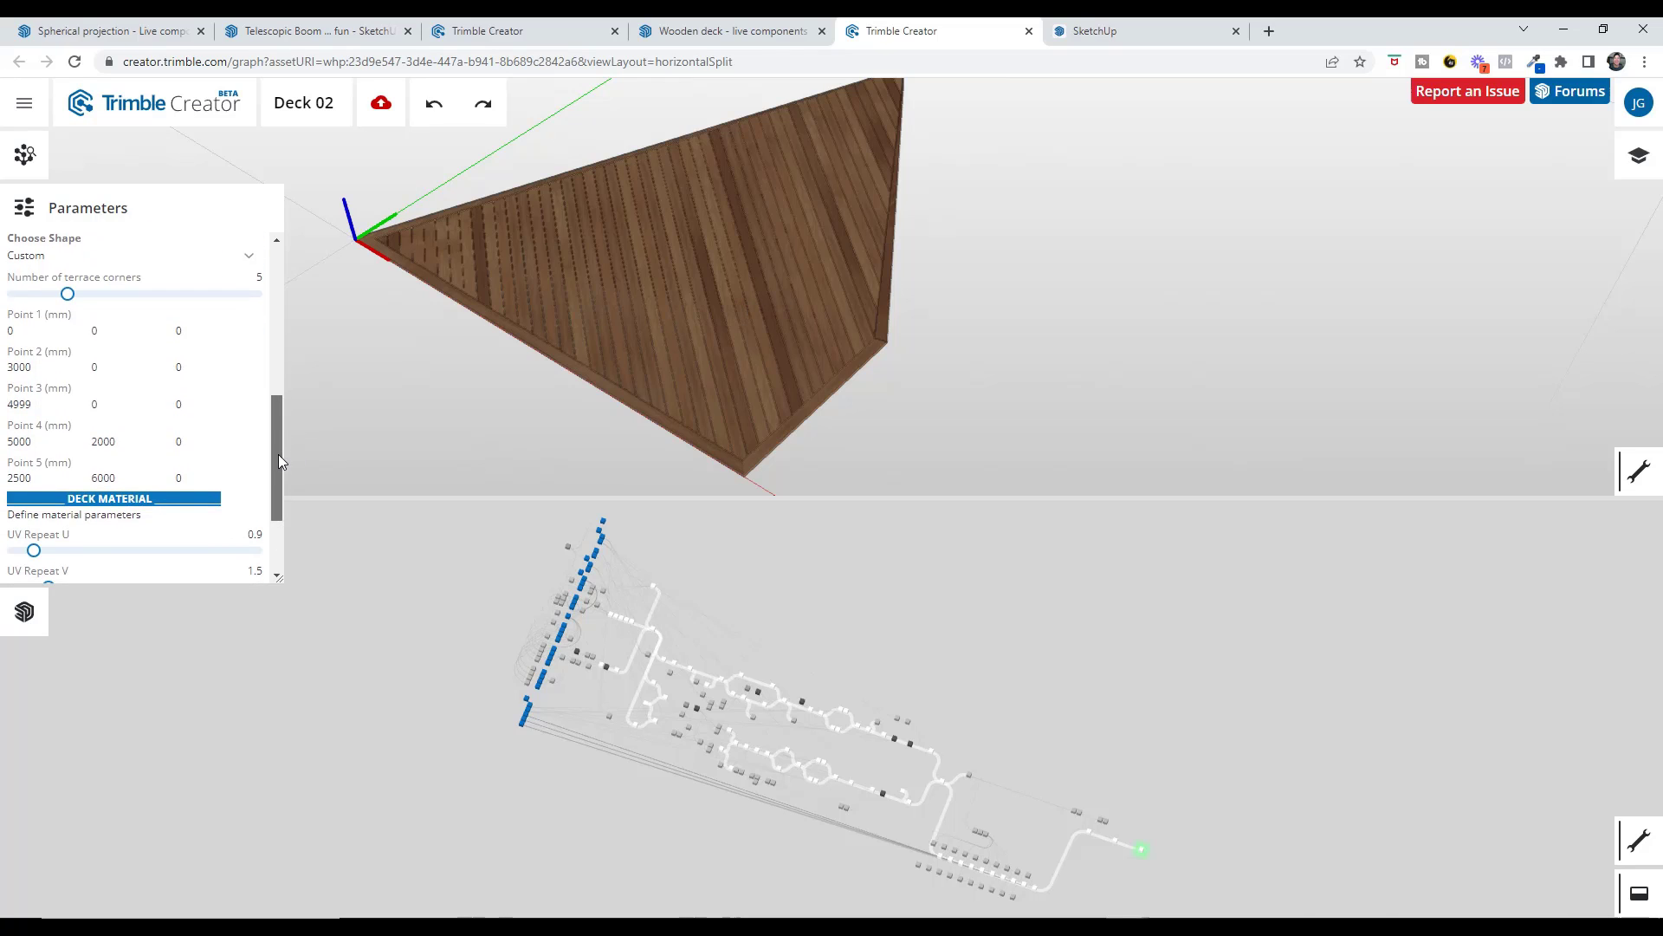
{"action": "left_click_drag", "start_coordinate": [278, 449], "coordinate": [2, 376]}
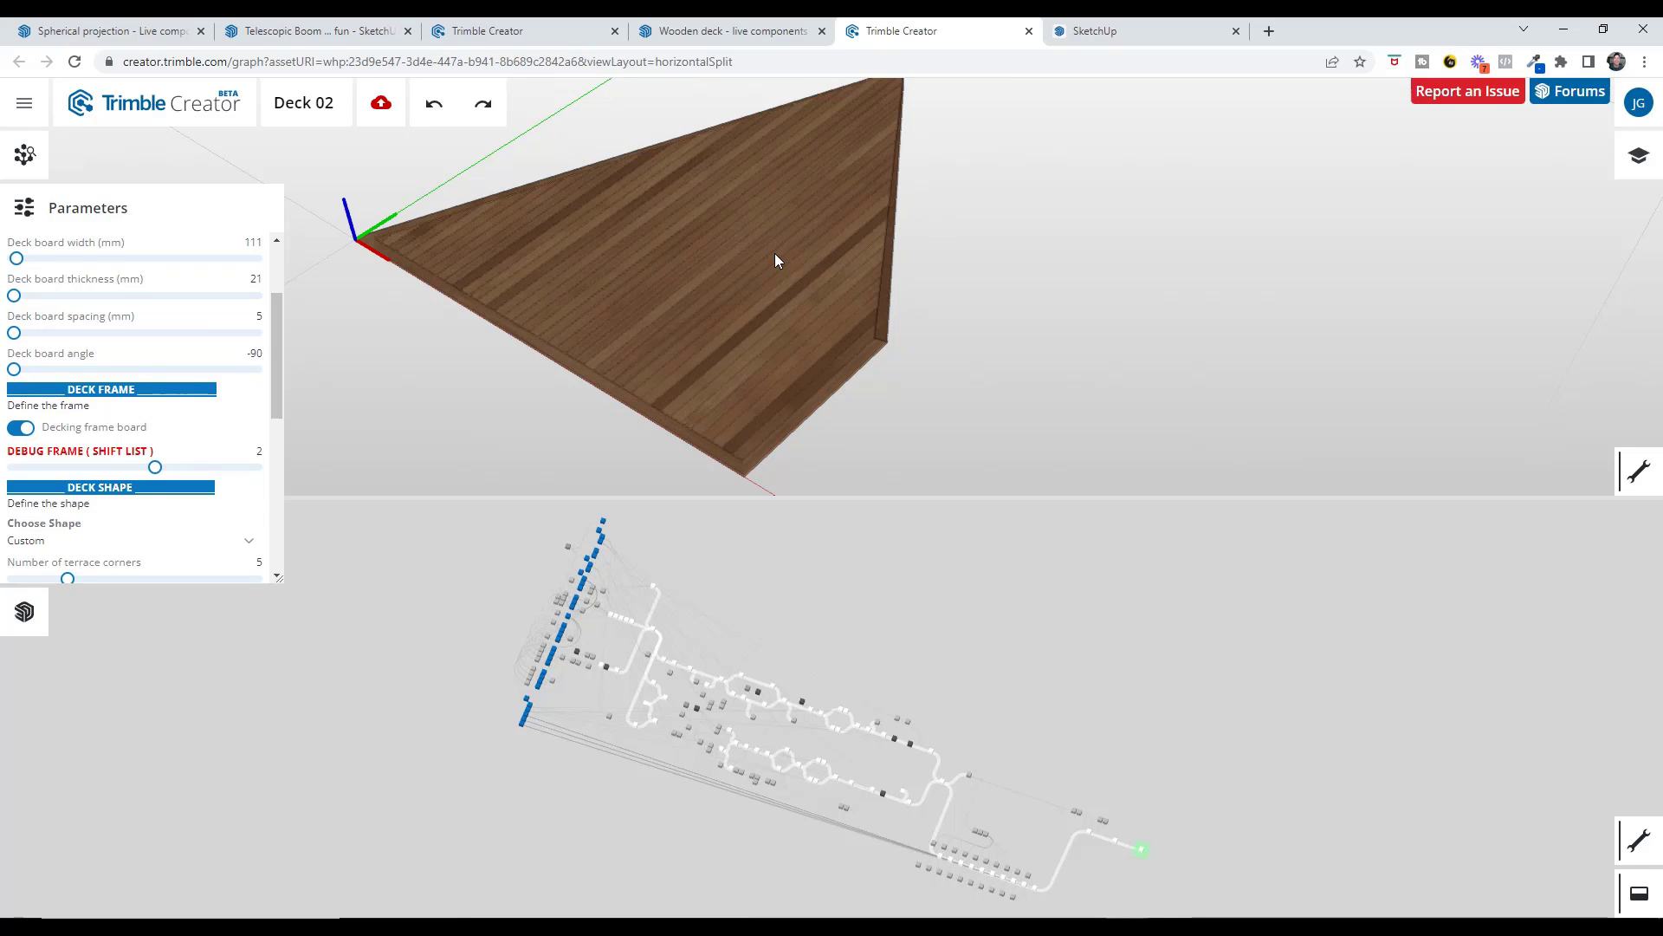
{"action": "scroll", "coordinate": [667, 256], "scroll_direction": "up", "scroll_amount": 5}
{"action": "scroll", "coordinate": [780, 321], "scroll_direction": "down", "scroll_amount": 4}
{"action": "scroll", "coordinate": [798, 265], "scroll_direction": "down", "scroll_amount": 3}
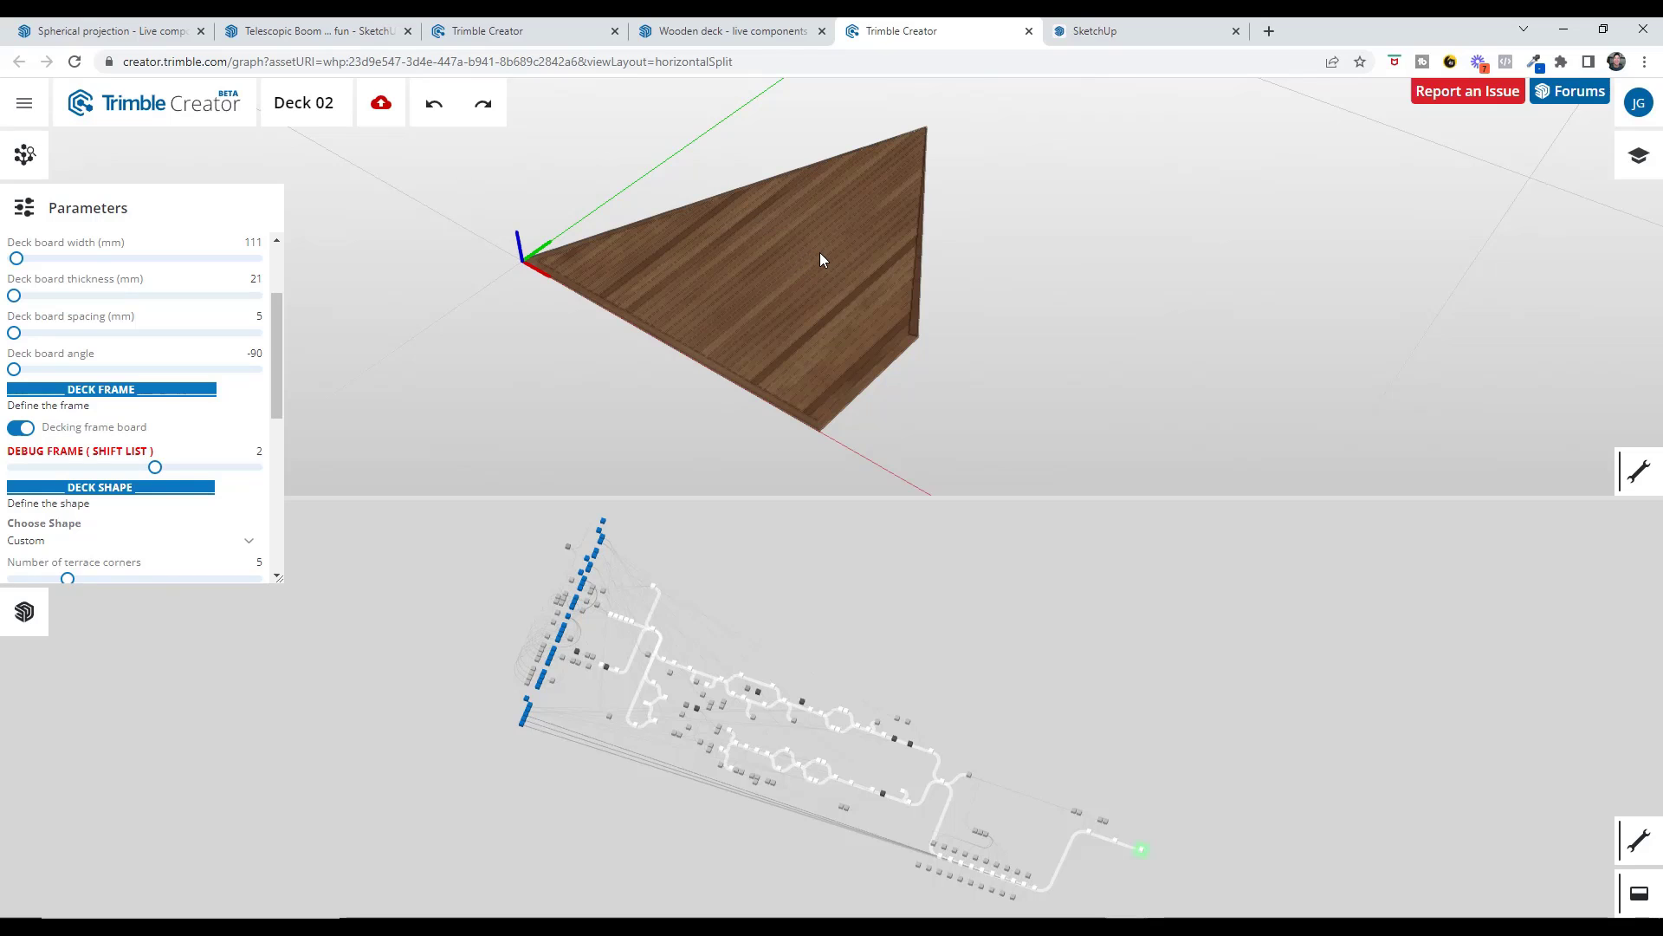
{"action": "scroll", "coordinate": [845, 268], "scroll_direction": "up", "scroll_amount": 3}
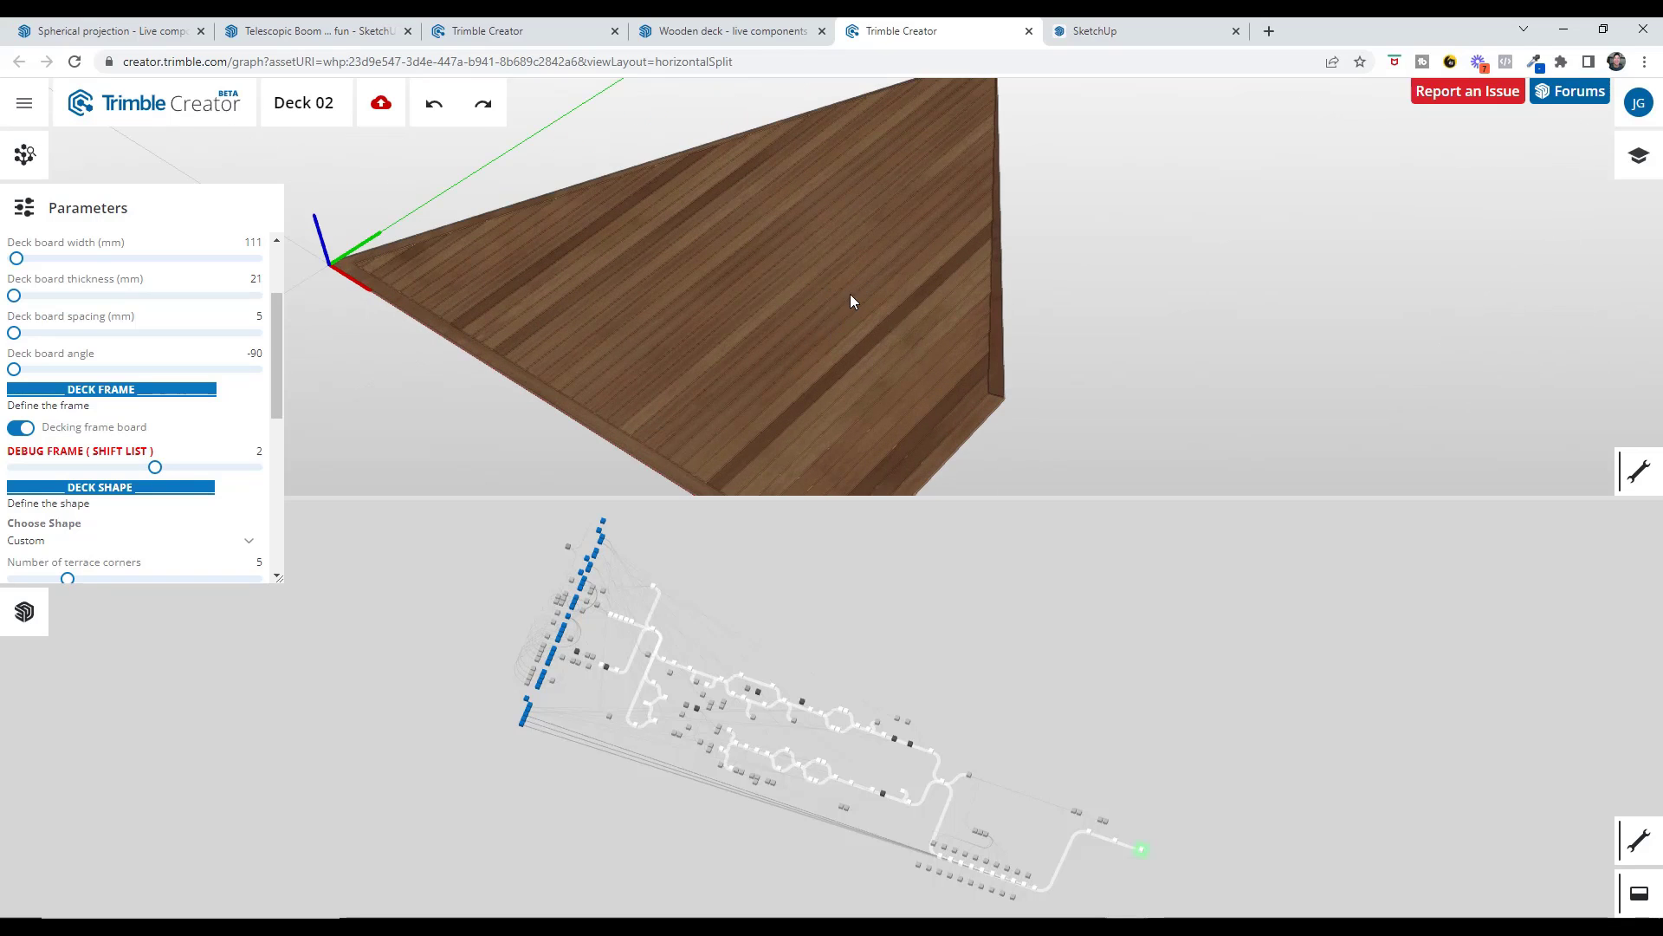
{"action": "scroll", "coordinate": [845, 260], "scroll_direction": "down", "scroll_amount": 2}
{"action": "scroll", "coordinate": [153, 395], "scroll_direction": "down", "scroll_amount": 5}
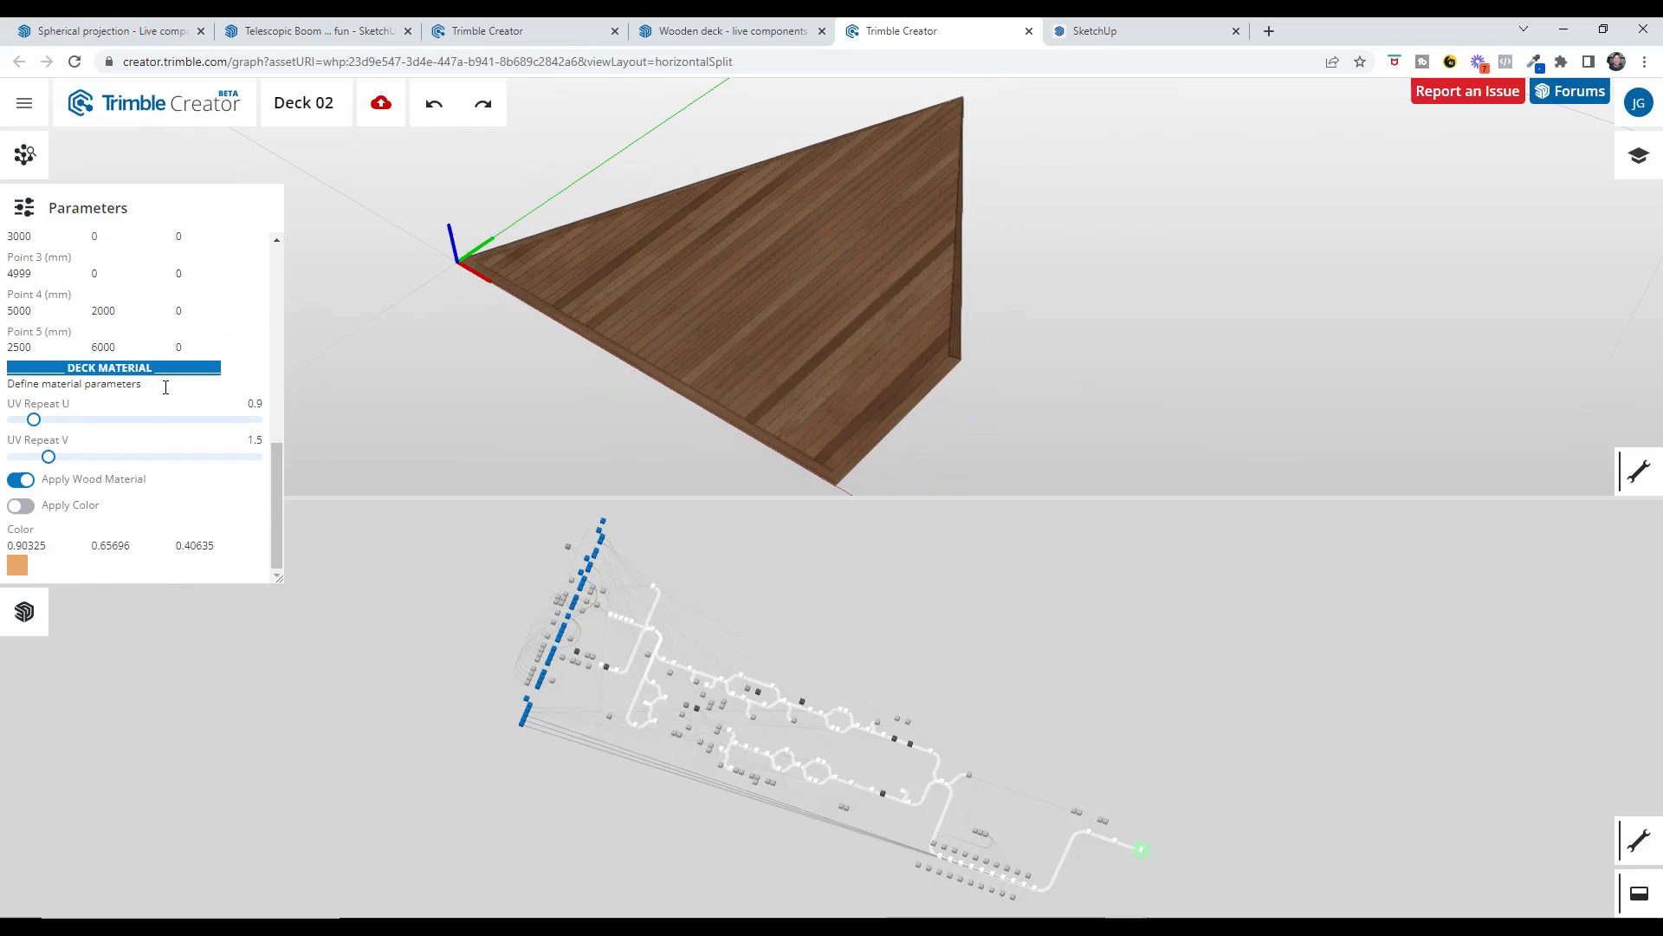
{"action": "scroll", "coordinate": [864, 356], "scroll_direction": "up", "scroll_amount": 5}
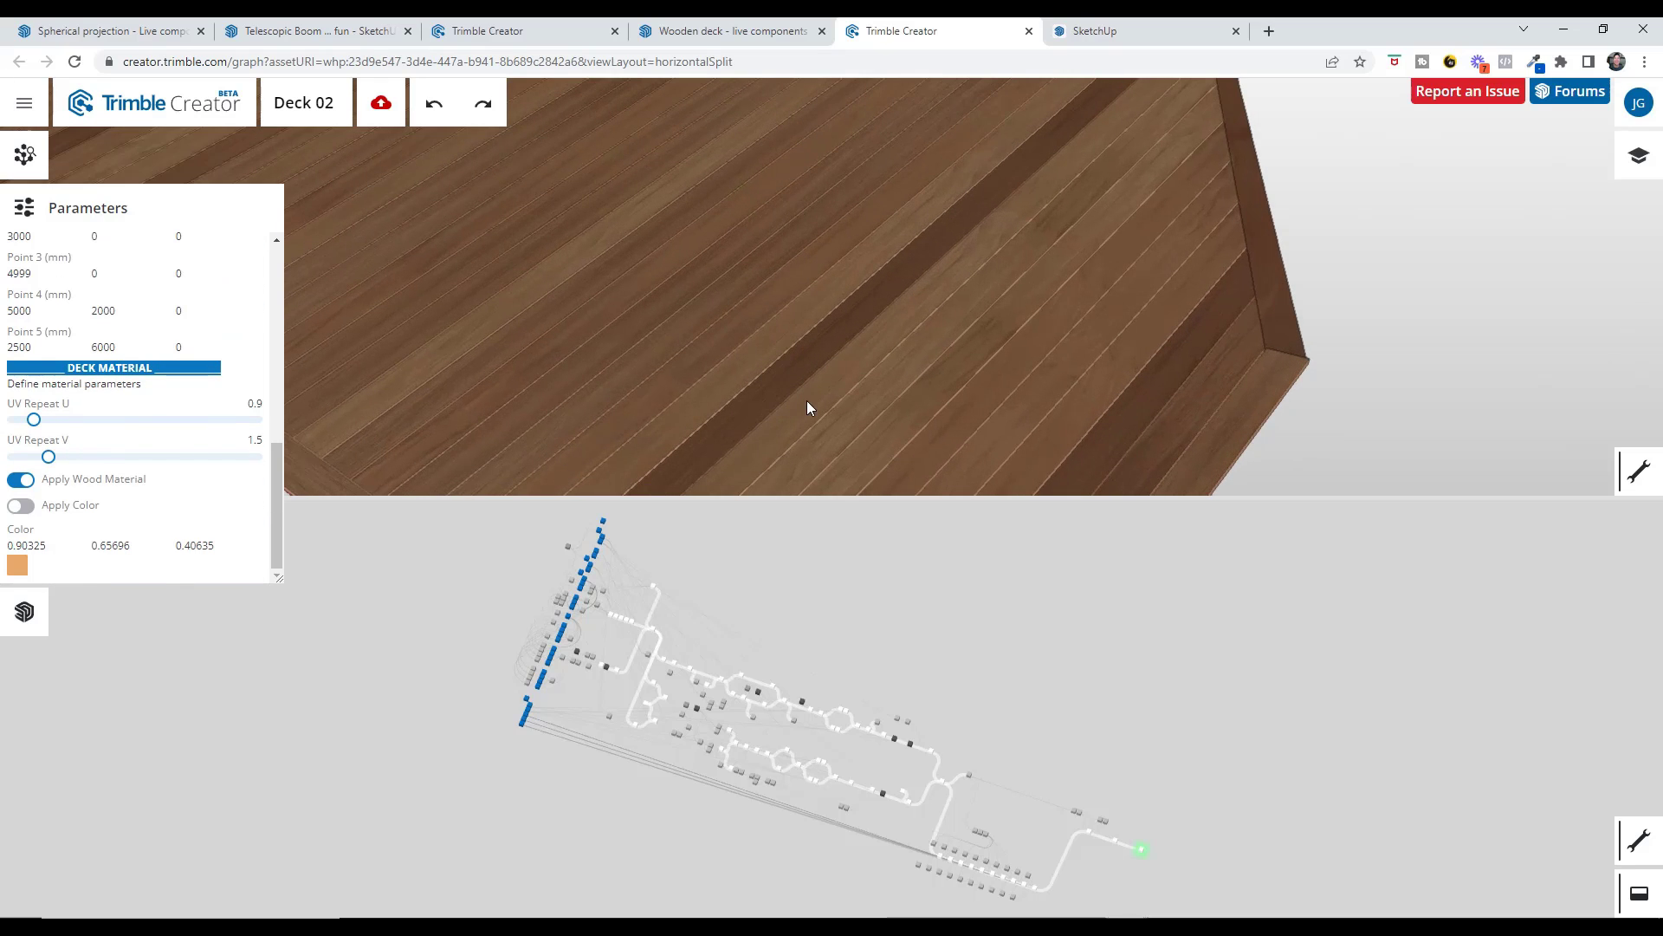
{"action": "scroll", "coordinate": [684, 307], "scroll_direction": "down", "scroll_amount": 5}
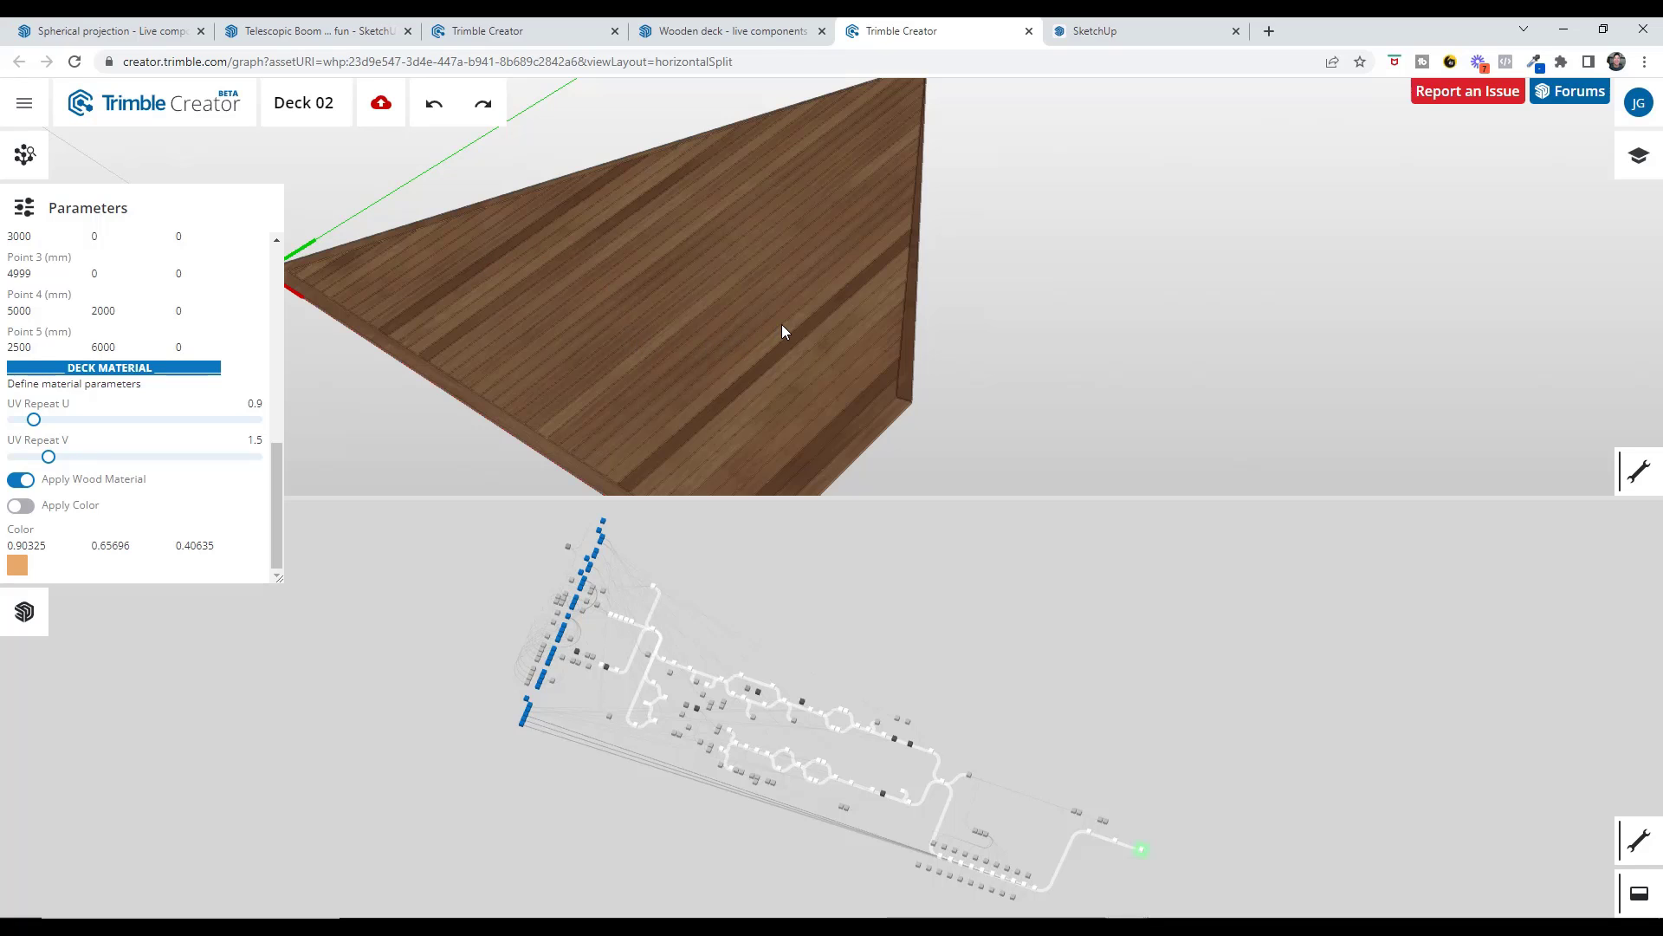
{"action": "scroll", "coordinate": [743, 318], "scroll_direction": "down", "scroll_amount": 3}
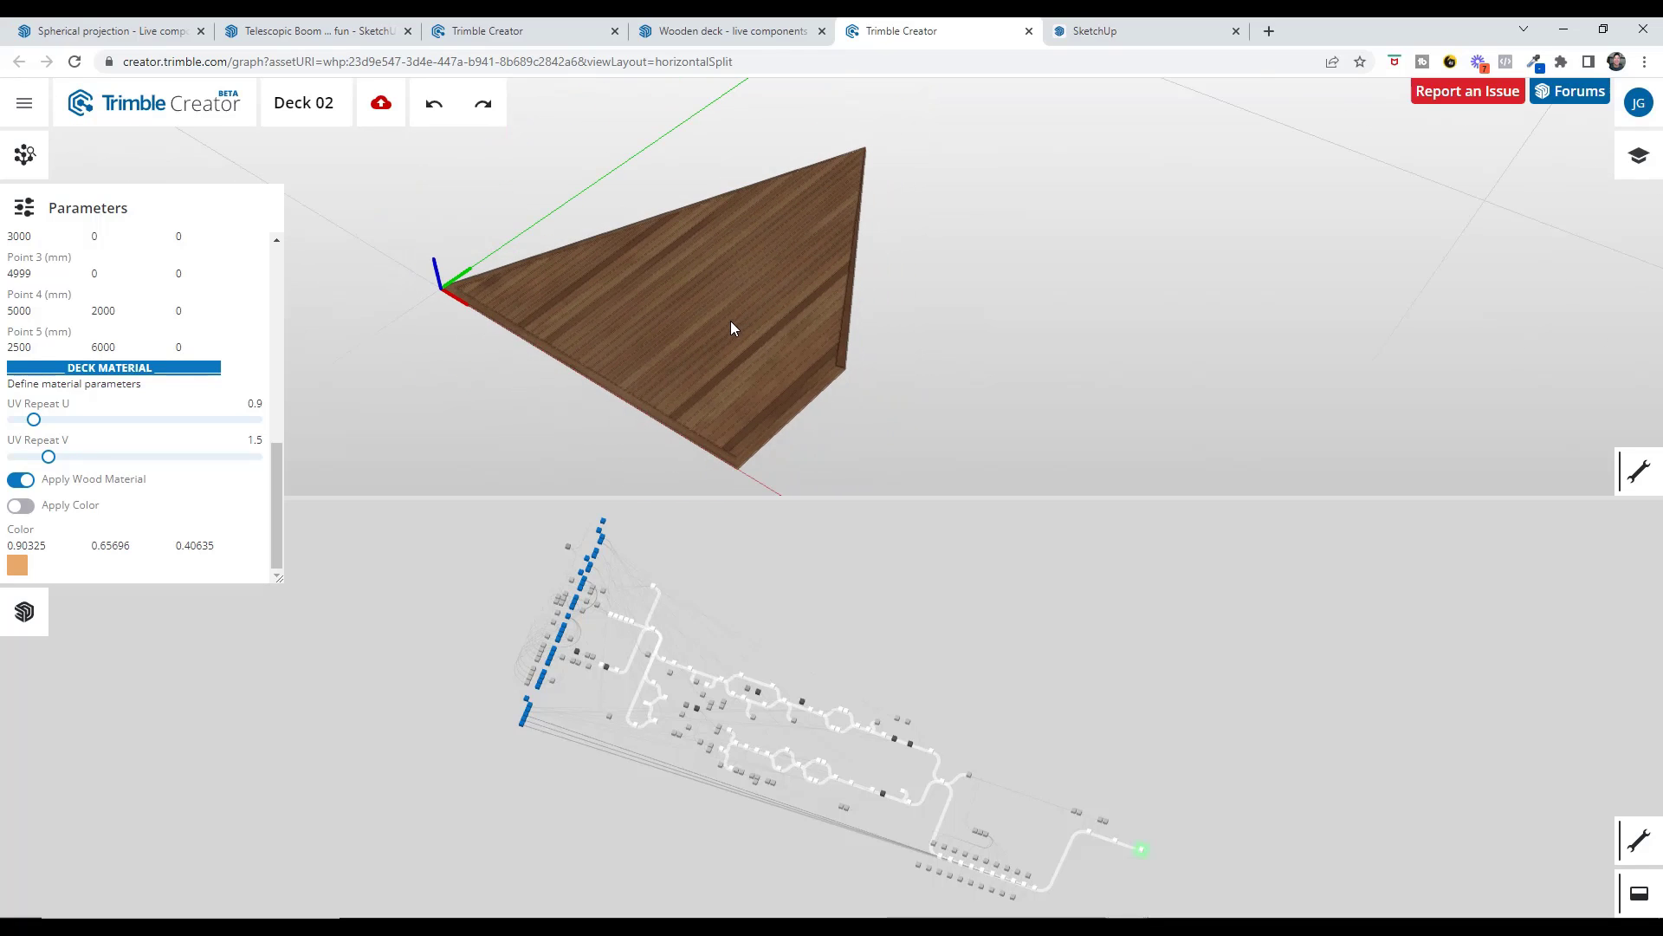
Set Point 5's Y value to 5000, then change it to 4500.
{"action": "scroll", "coordinate": [712, 254], "scroll_direction": "down", "scroll_amount": 1}
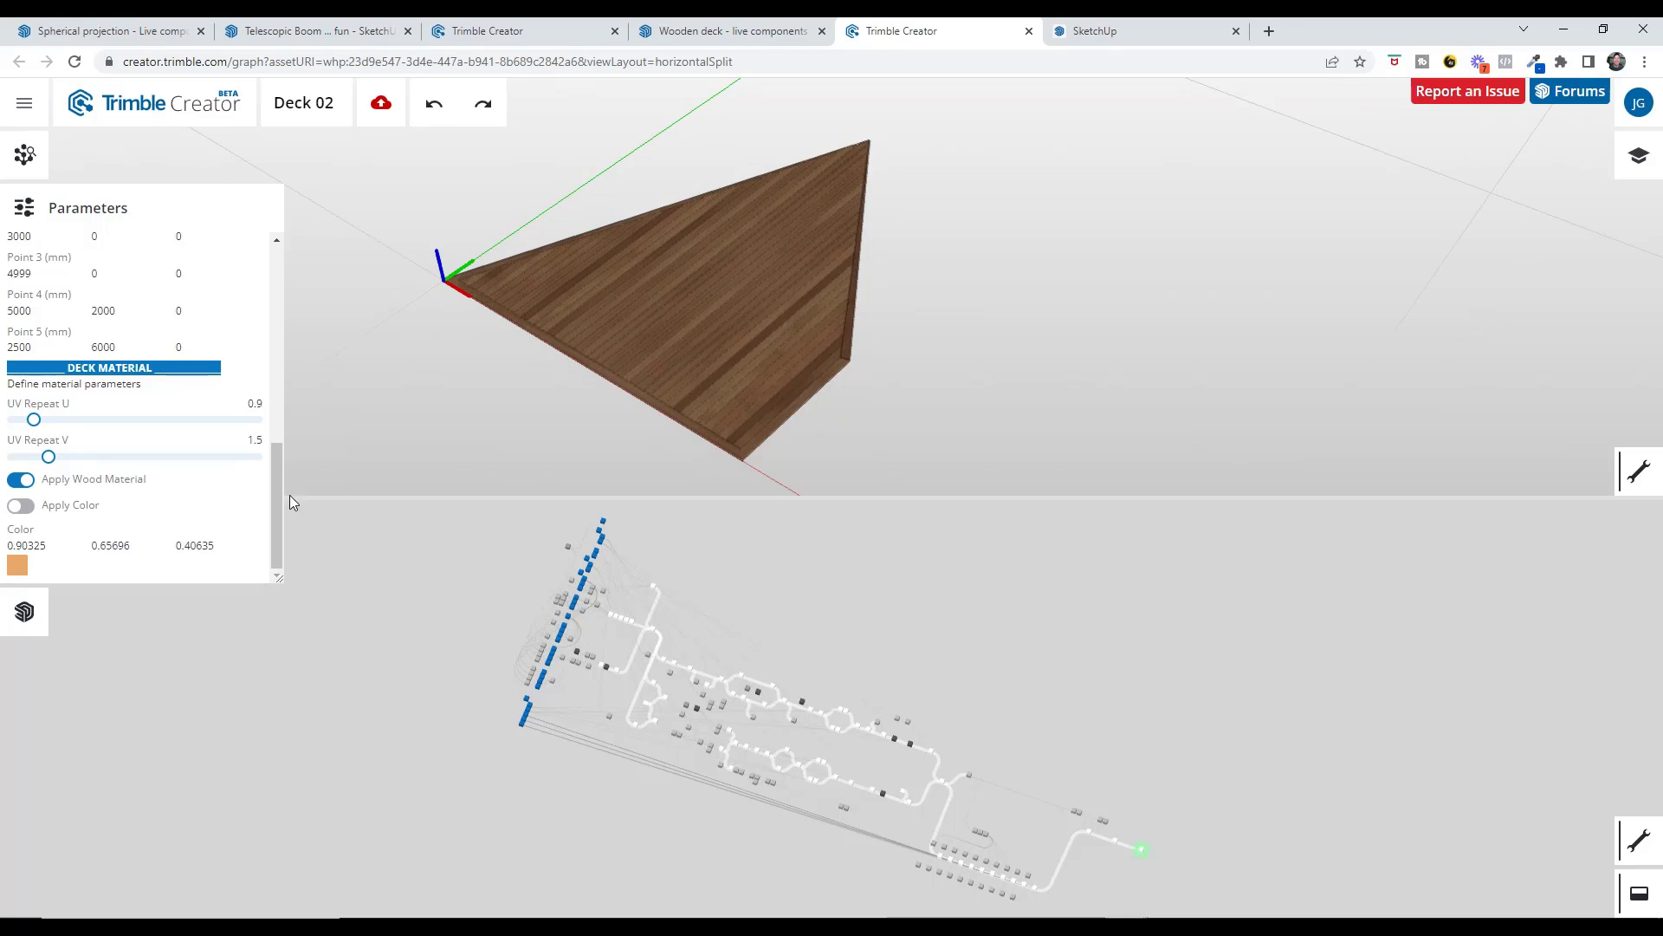
{"action": "mouse_move", "coordinate": [278, 491]}
{"action": "left_mouse_down"}
{"action": "mouse_move", "coordinate": [295, 409]}
{"action": "mouse_move", "coordinate": [286, 472]}
{"action": "left_mouse_up"}
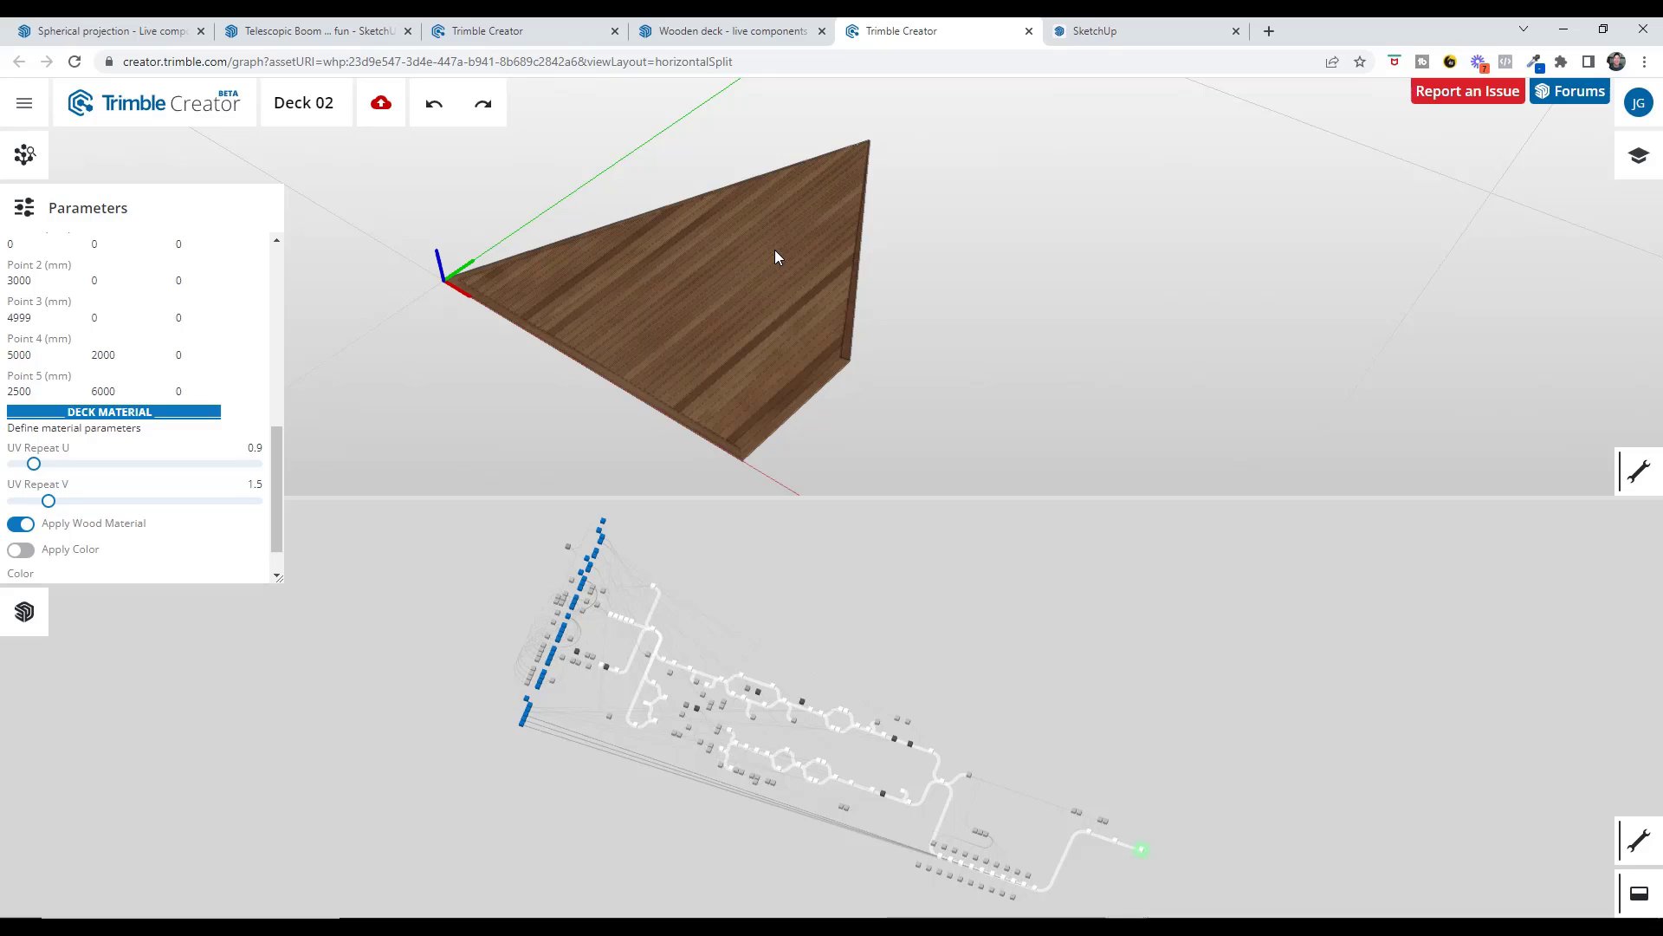
{"action": "left_click_drag", "start_coordinate": [278, 492], "coordinate": [279, 465]}
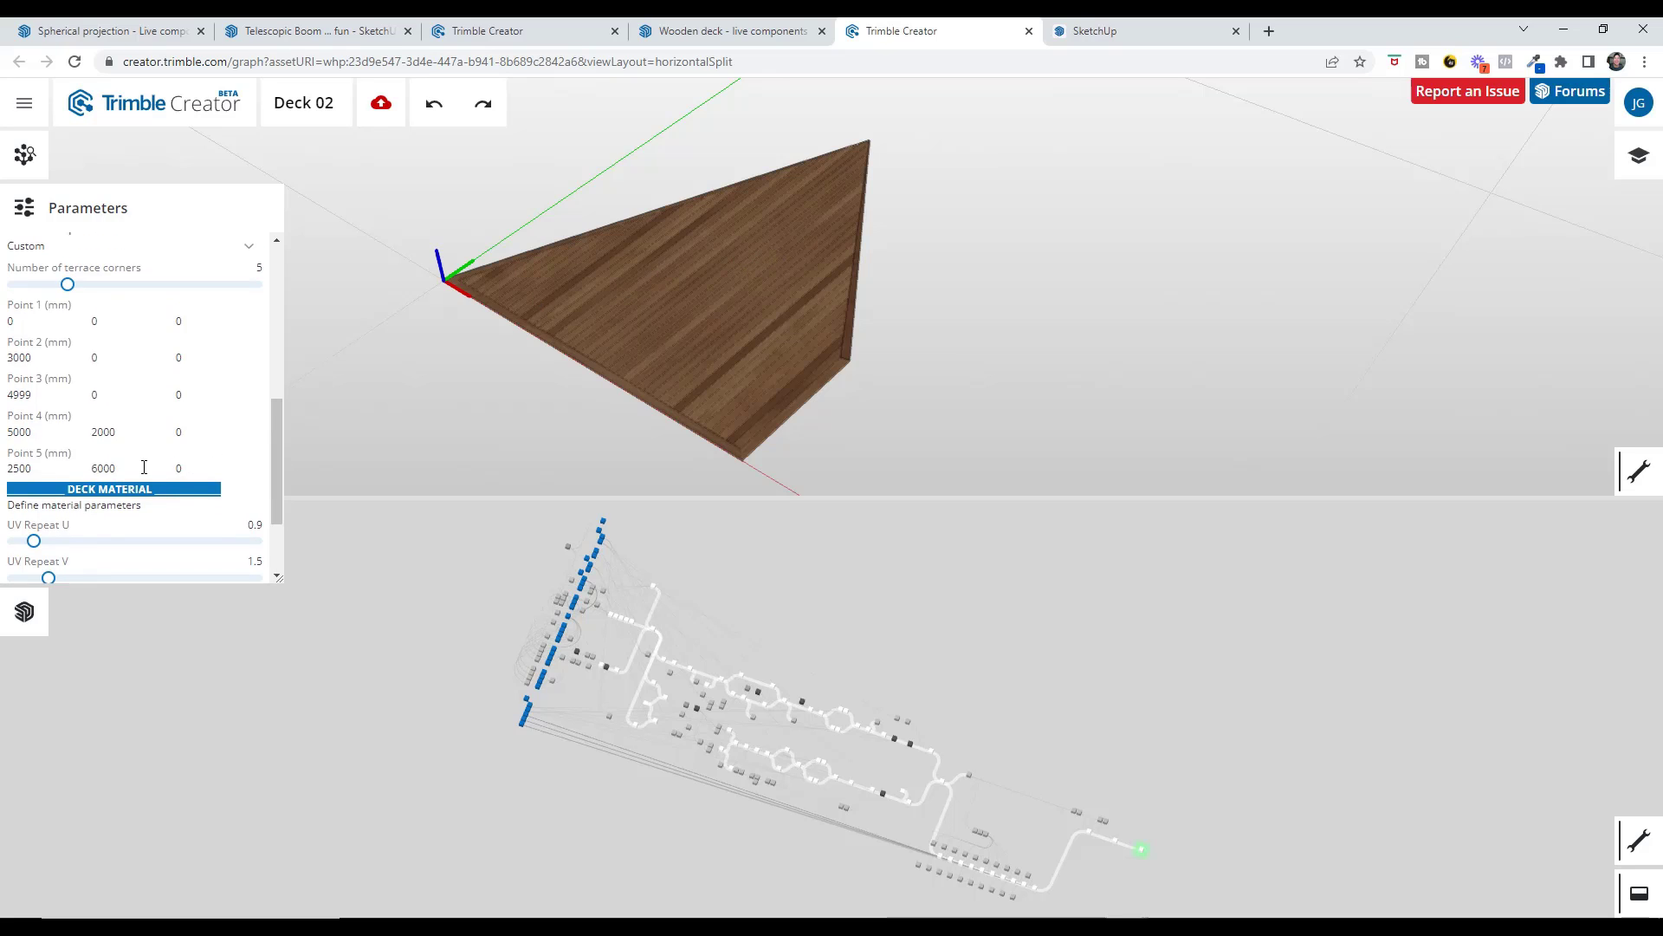
{"action": "left_click_drag", "start_coordinate": [121, 468], "coordinate": [79, 467]}
{"action": "type", "text": "5000"}
{"action": "key", "text": "Return"}
{"action": "left_click_drag", "start_coordinate": [130, 468], "coordinate": [87, 468]}
{"action": "type", "text": "4500"}
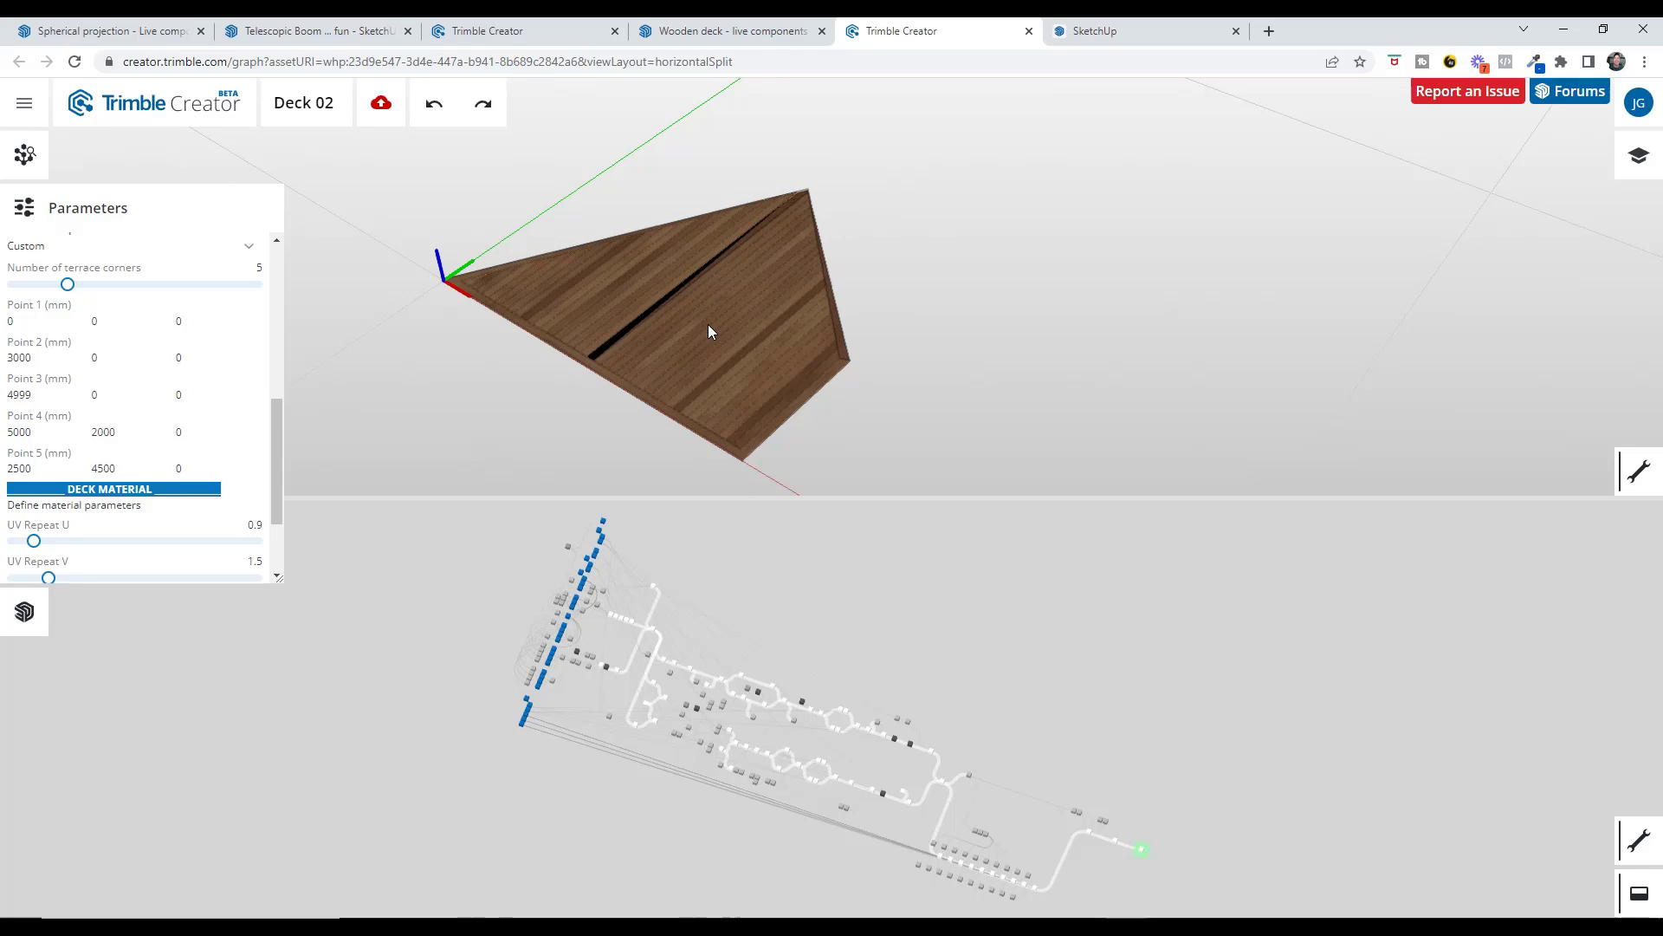
{"action": "key", "text": "Return"}
Change Point 5's Y value to 6000.
{"action": "scroll", "coordinate": [669, 320], "scroll_direction": "up", "scroll_amount": 6}
{"action": "scroll", "coordinate": [616, 302], "scroll_direction": "down", "scroll_amount": 5}
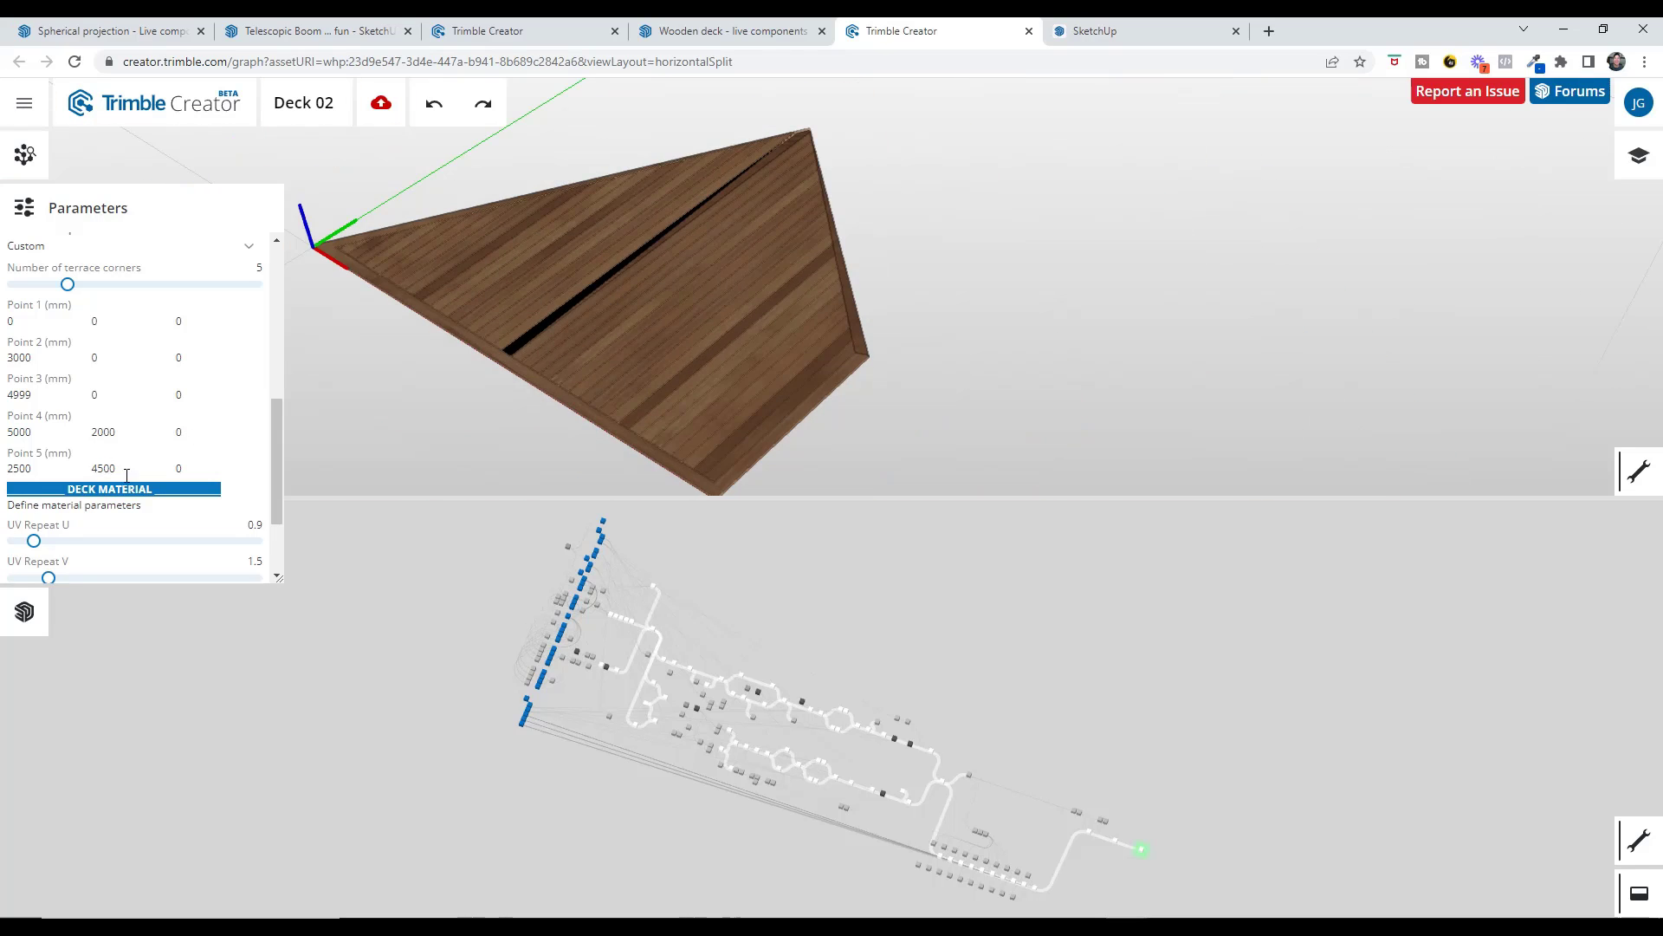
{"action": "left_click_drag", "start_coordinate": [127, 476], "coordinate": [80, 469]}
{"action": "type", "text": "6000"}
{"action": "key", "text": "Return"}
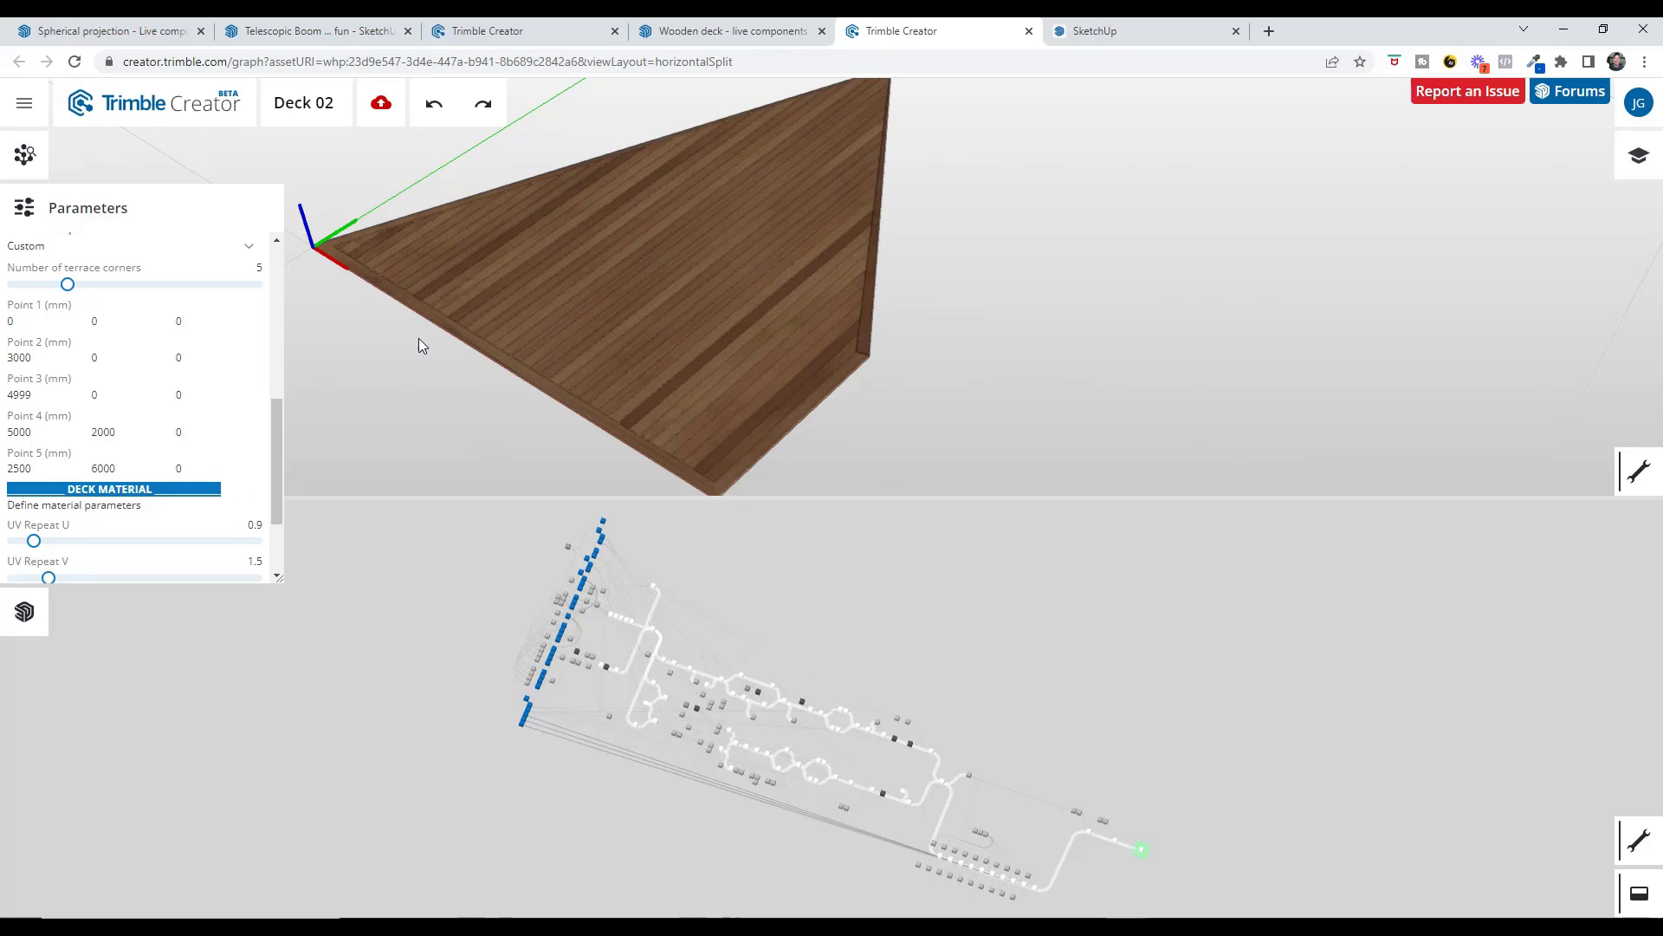
{"action": "scroll", "coordinate": [798, 225], "scroll_direction": "down", "scroll_amount": 3}
{"action": "scroll", "coordinate": [792, 149], "scroll_direction": "up", "scroll_amount": 2}
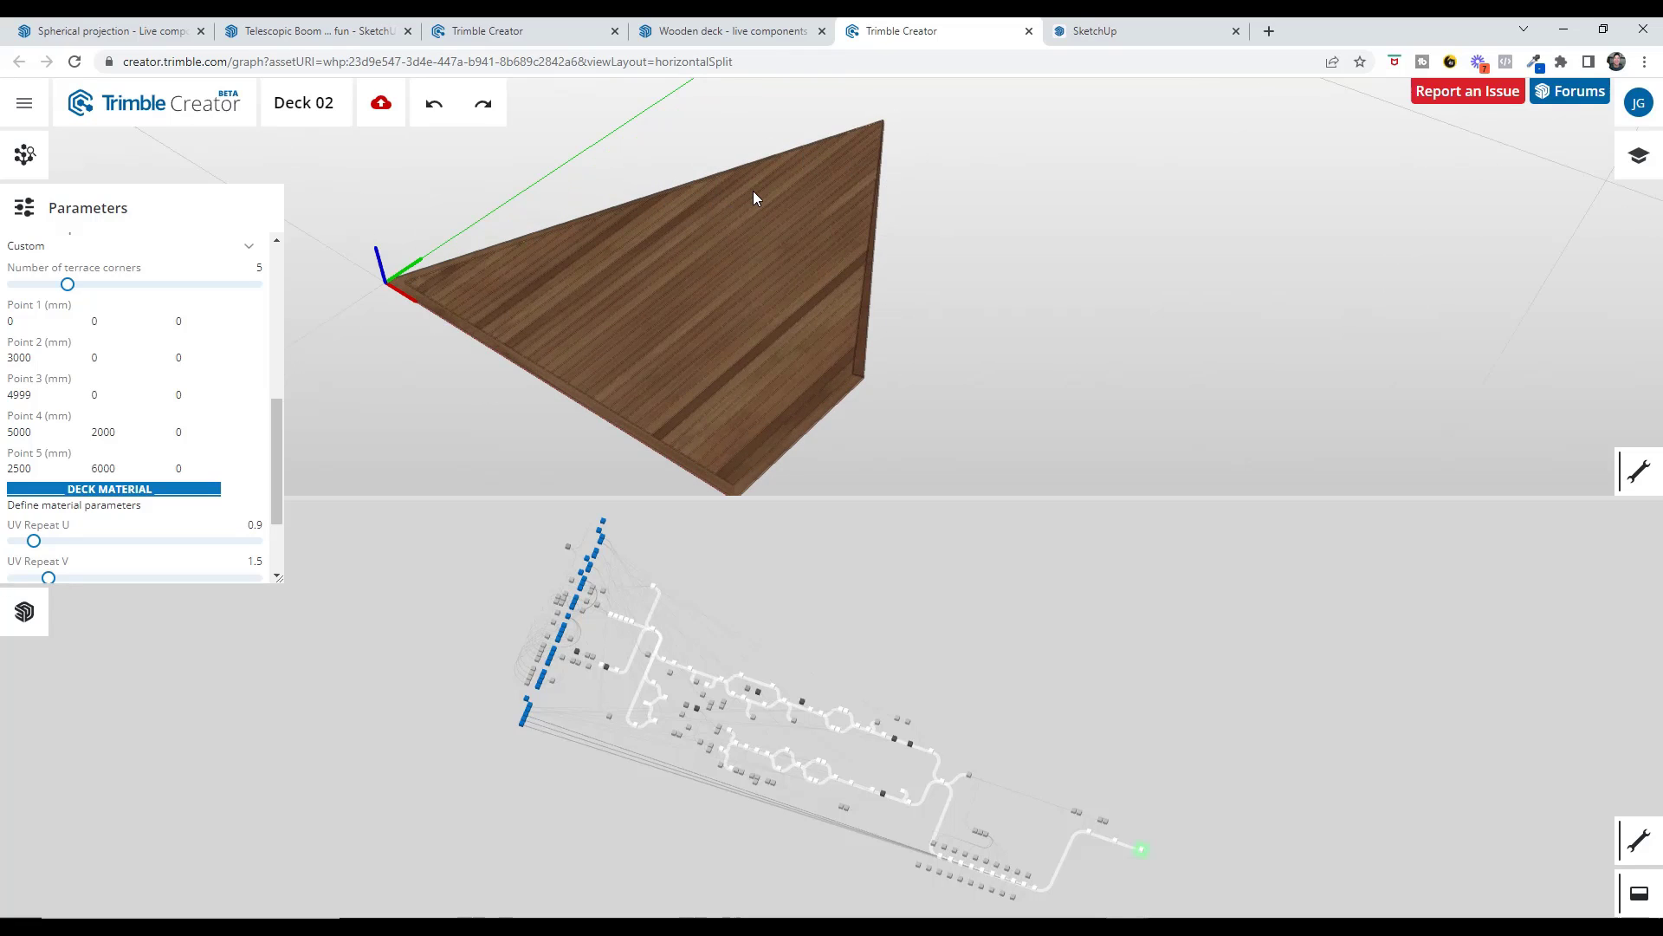
{"action": "scroll", "coordinate": [730, 369], "scroll_direction": "down", "scroll_amount": 3}
{"action": "scroll", "coordinate": [766, 386], "scroll_direction": "up", "scroll_amount": 5}
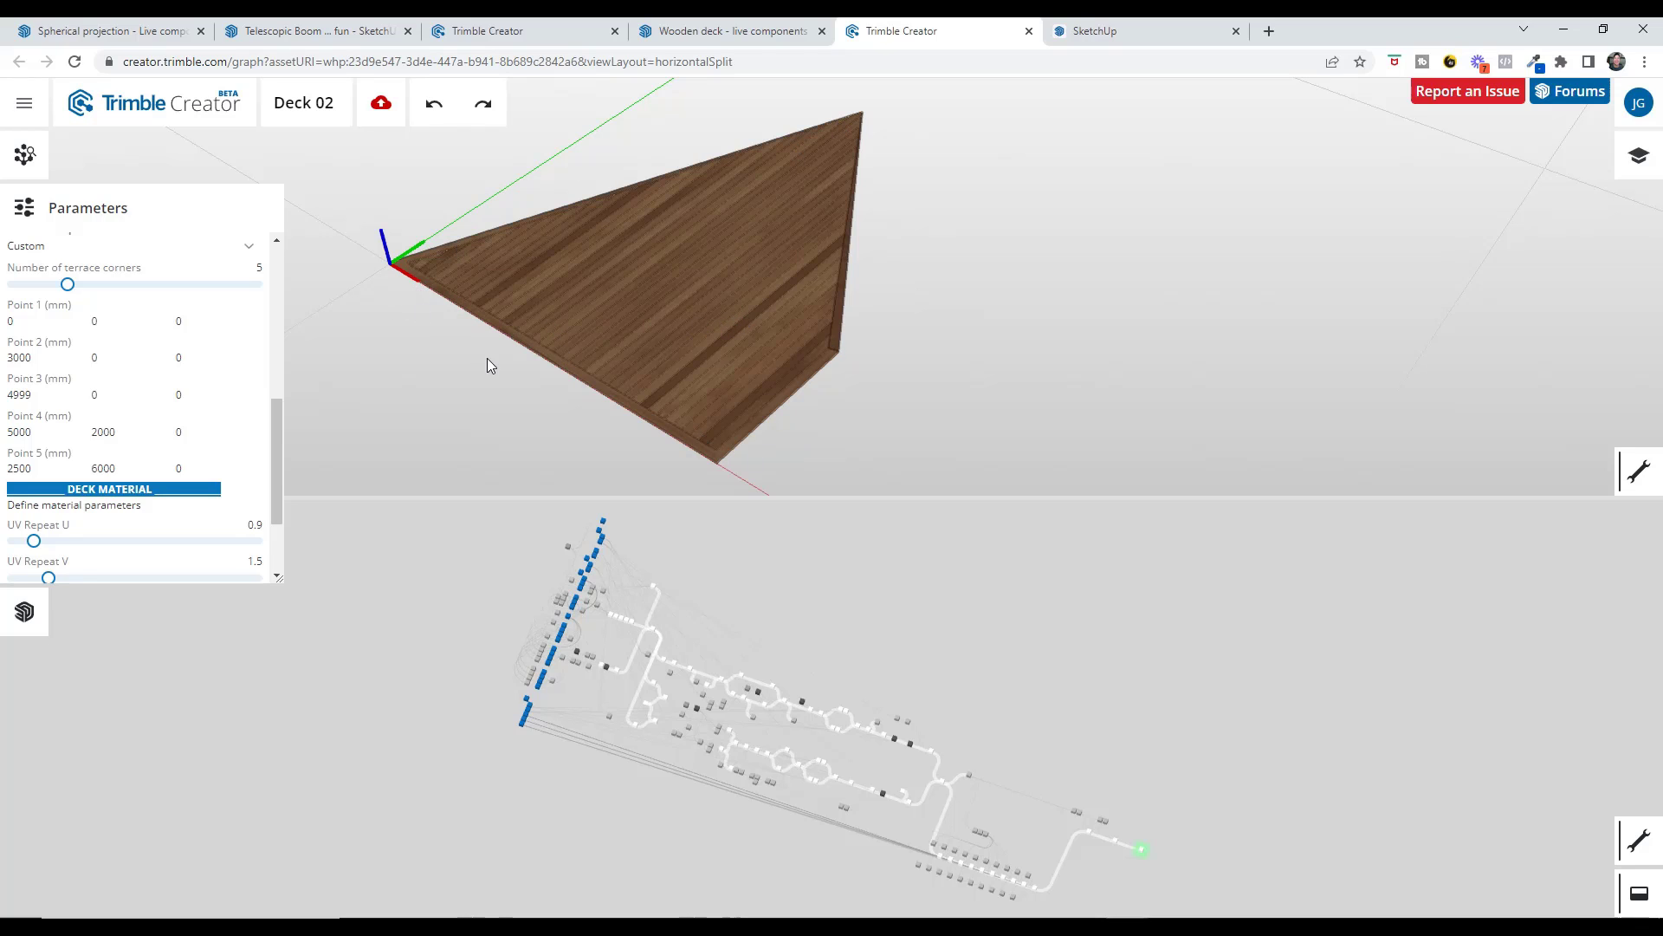
{"action": "scroll", "coordinate": [492, 371], "scroll_direction": "down", "scroll_amount": 2}
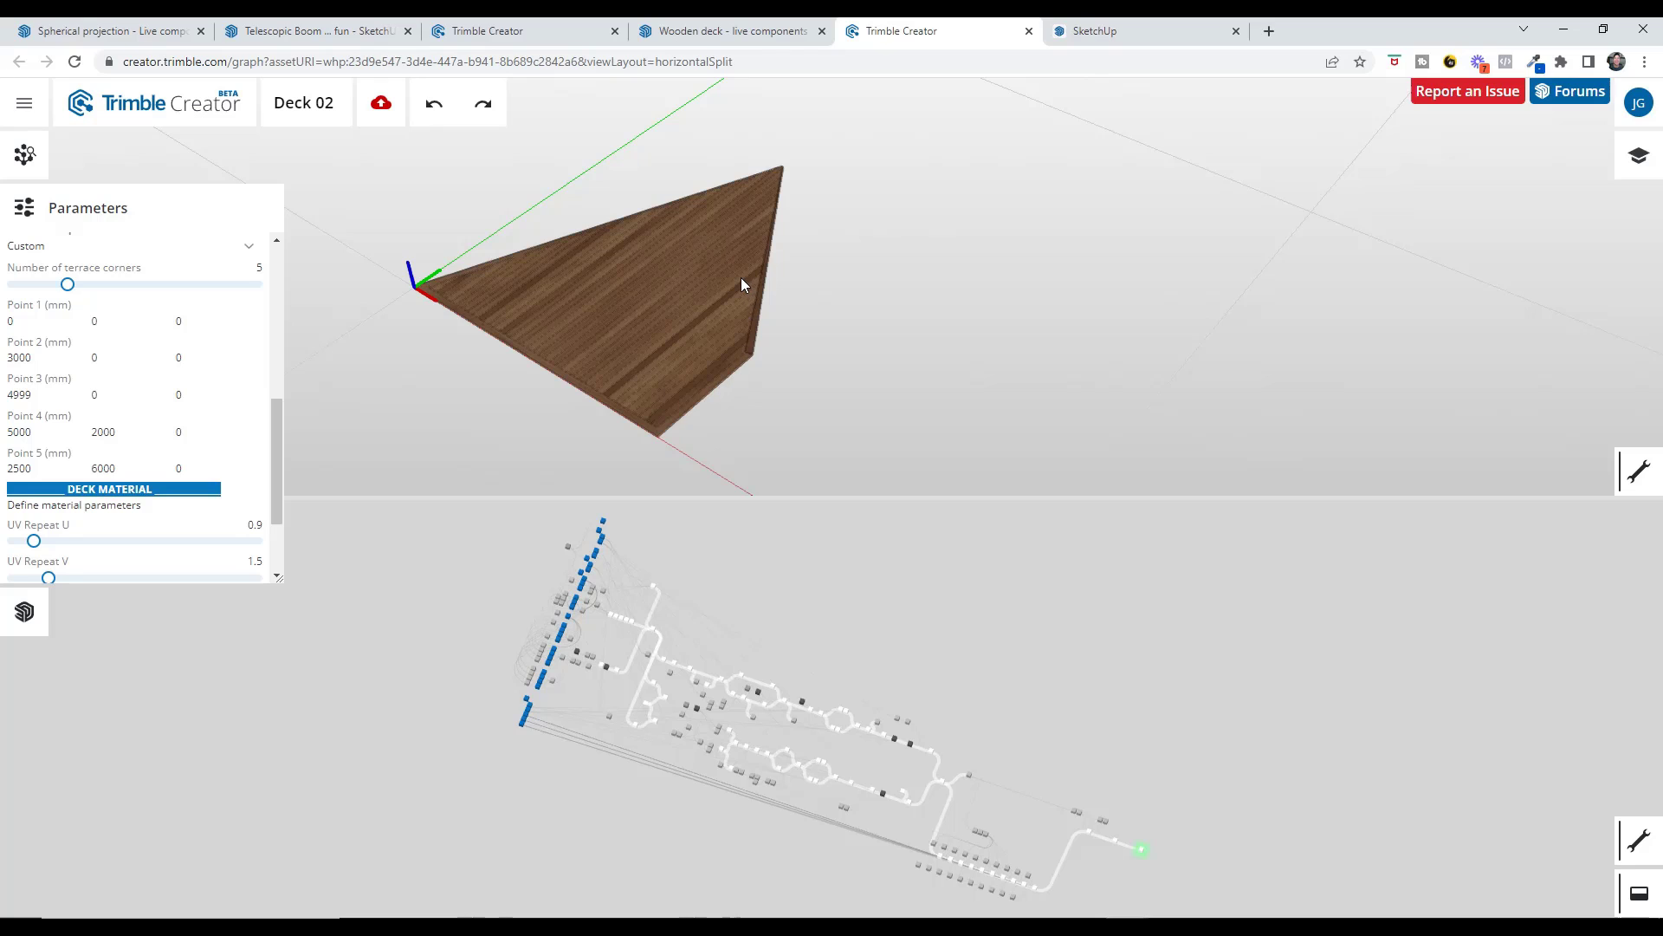
{"action": "left_click_drag", "start_coordinate": [741, 281], "coordinate": [686, 284]}
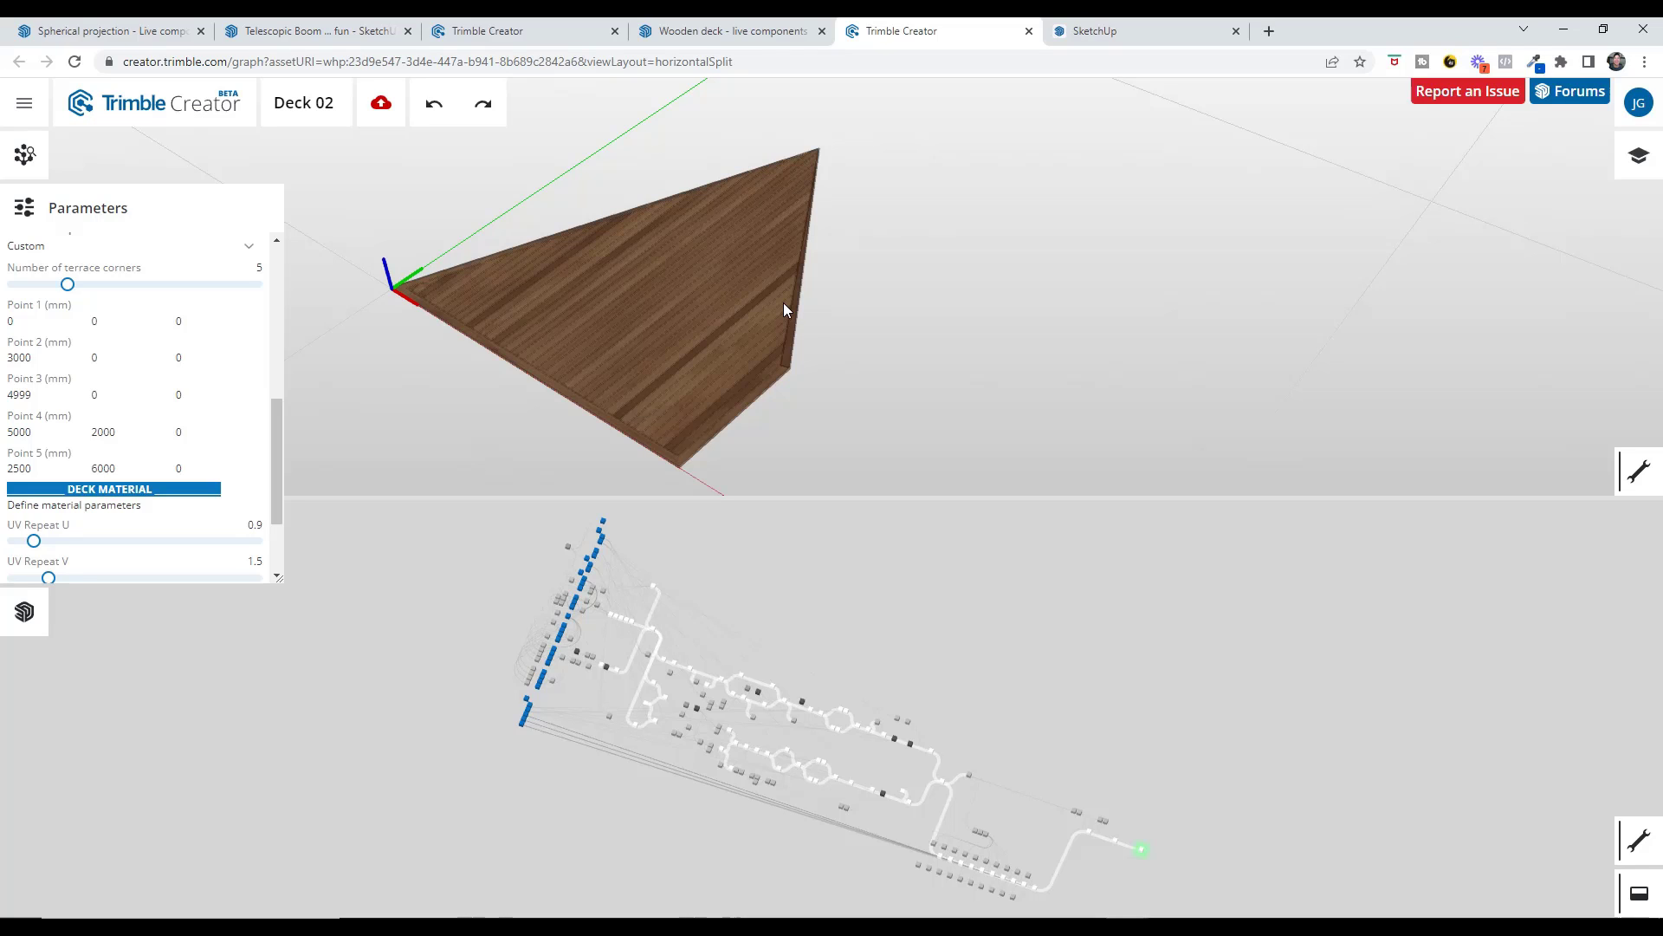
{"action": "left_click_drag", "start_coordinate": [783, 300], "coordinate": [690, 348]}
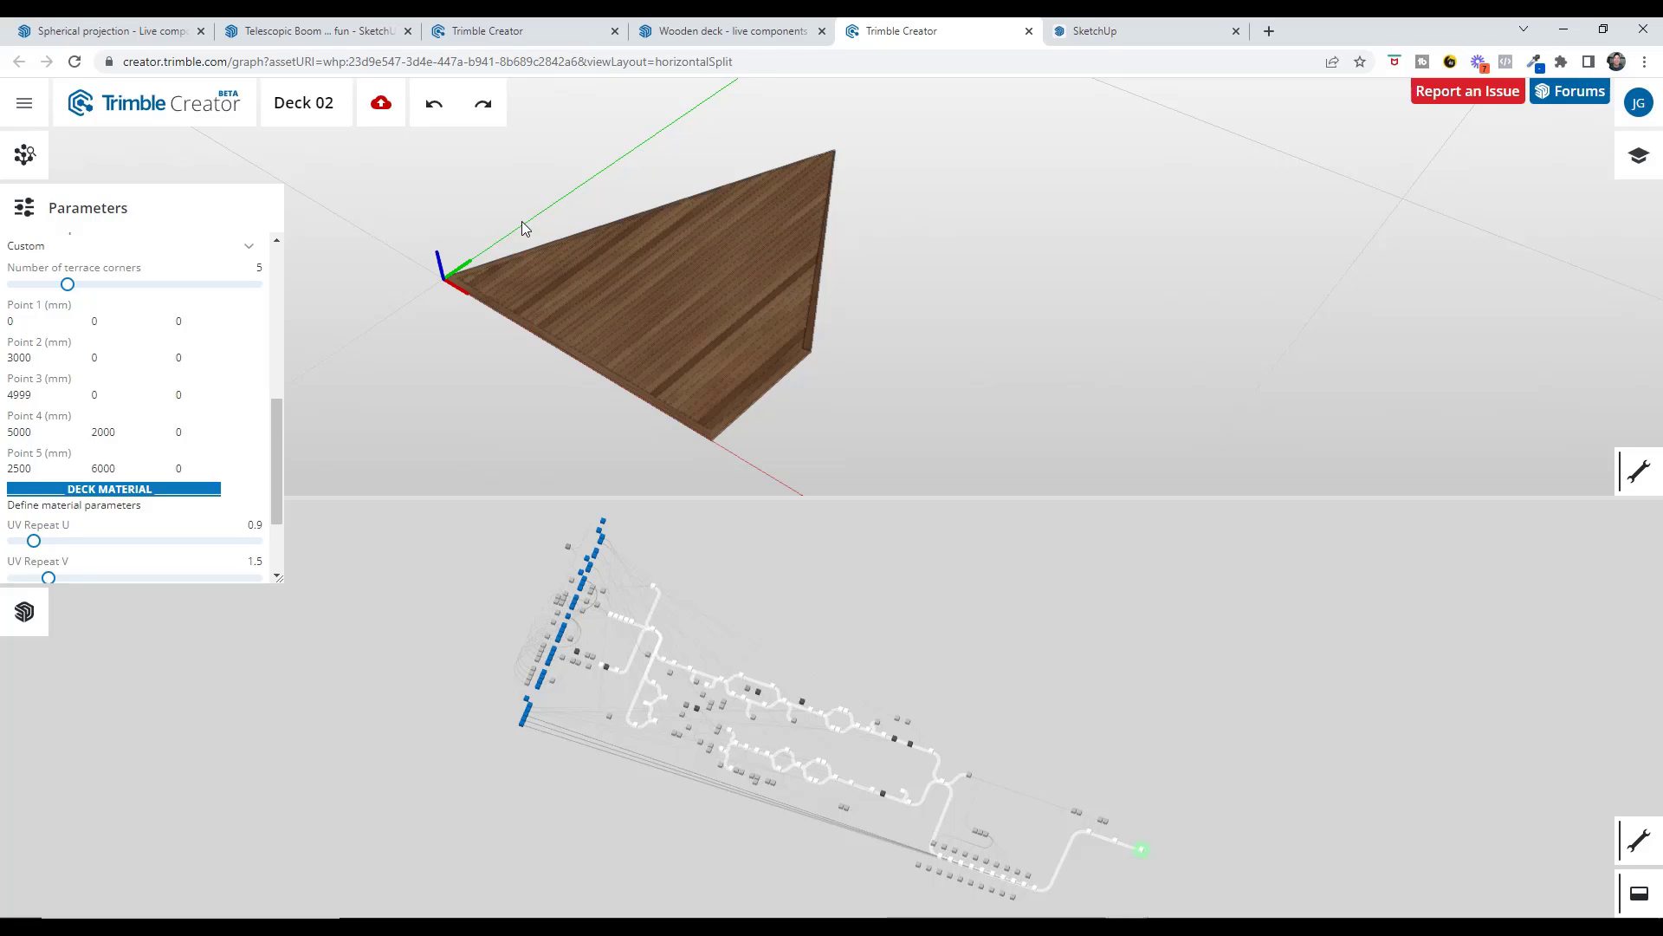
{"action": "scroll", "coordinate": [520, 338], "scroll_direction": "down", "scroll_amount": 2}
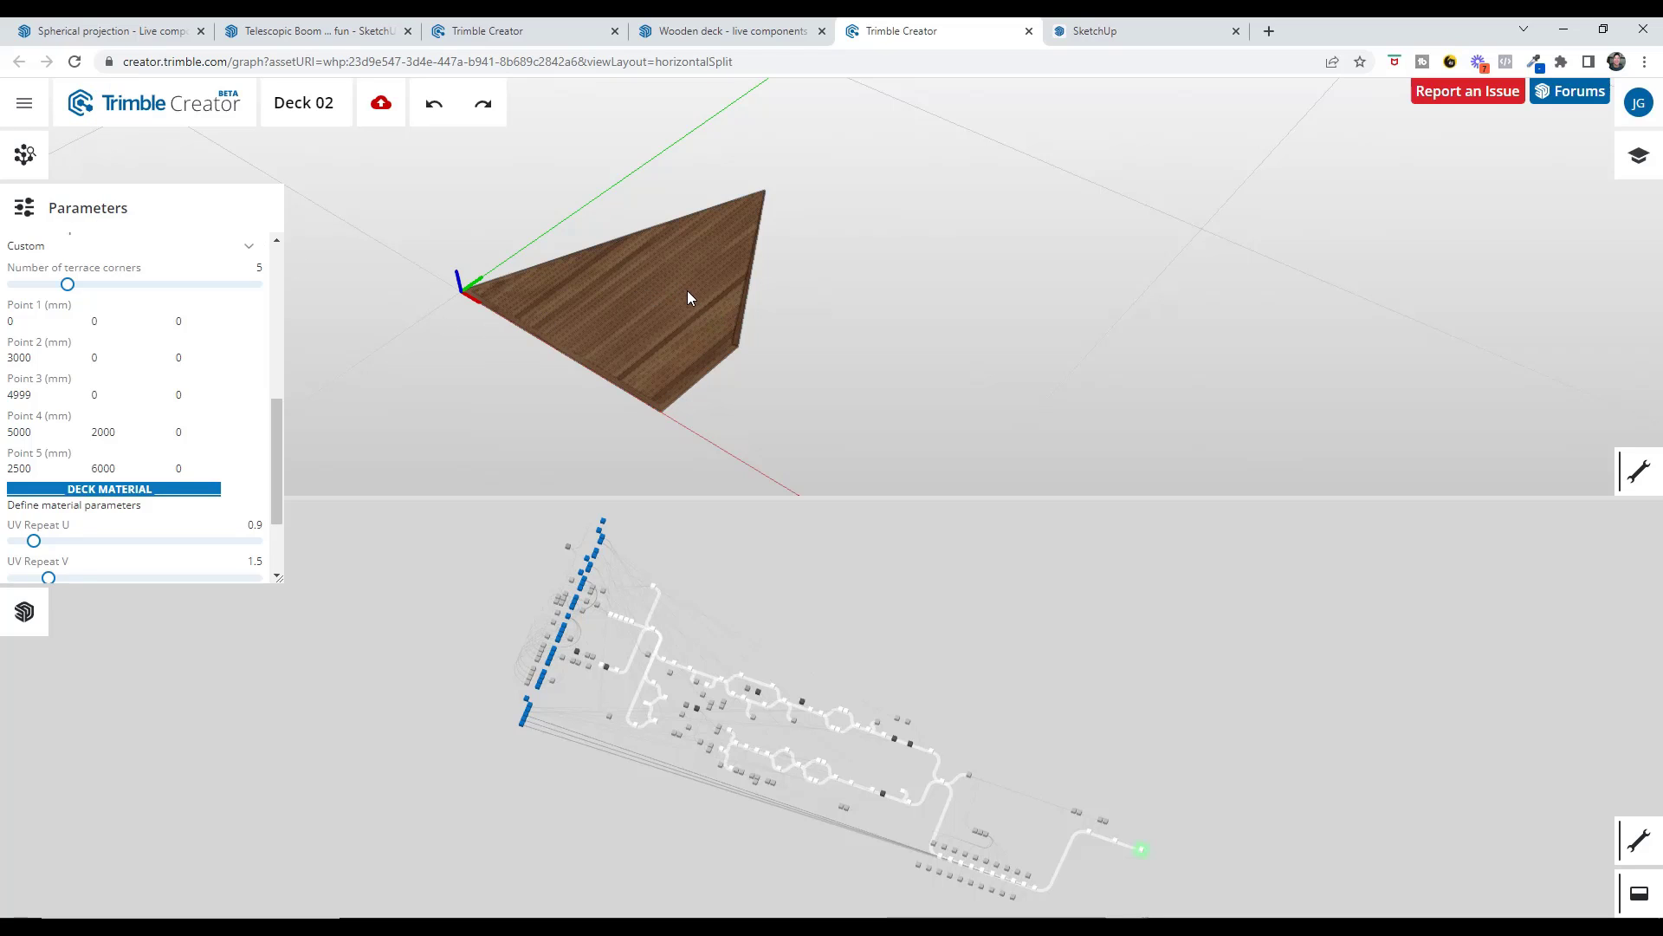
{"action": "scroll", "coordinate": [684, 289], "scroll_direction": "up", "scroll_amount": 2}
{"action": "scroll", "coordinate": [678, 261], "scroll_direction": "down", "scroll_amount": 1}
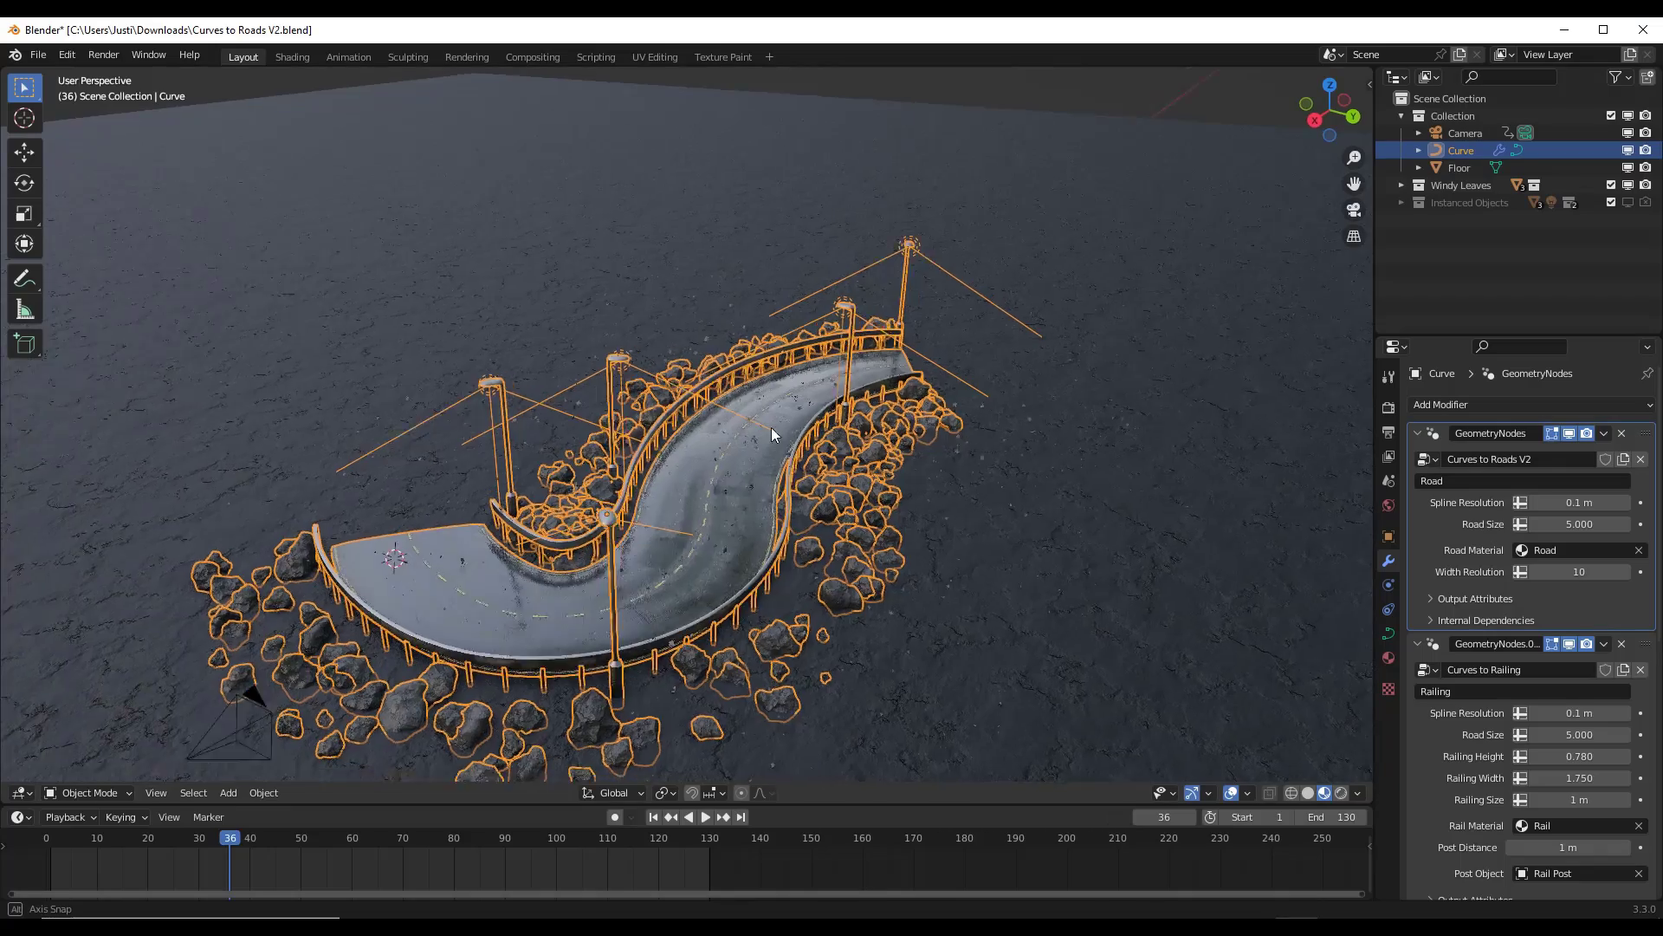
{"action": "middle_click_drag", "start_coordinate": [771, 428], "coordinate": [631, 468]}
Put the road curve in Edit Mode with the Select tool, Solid shading and Top view.
{"action": "scroll", "coordinate": [635, 465], "scroll_direction": "up", "scroll_amount": 3}
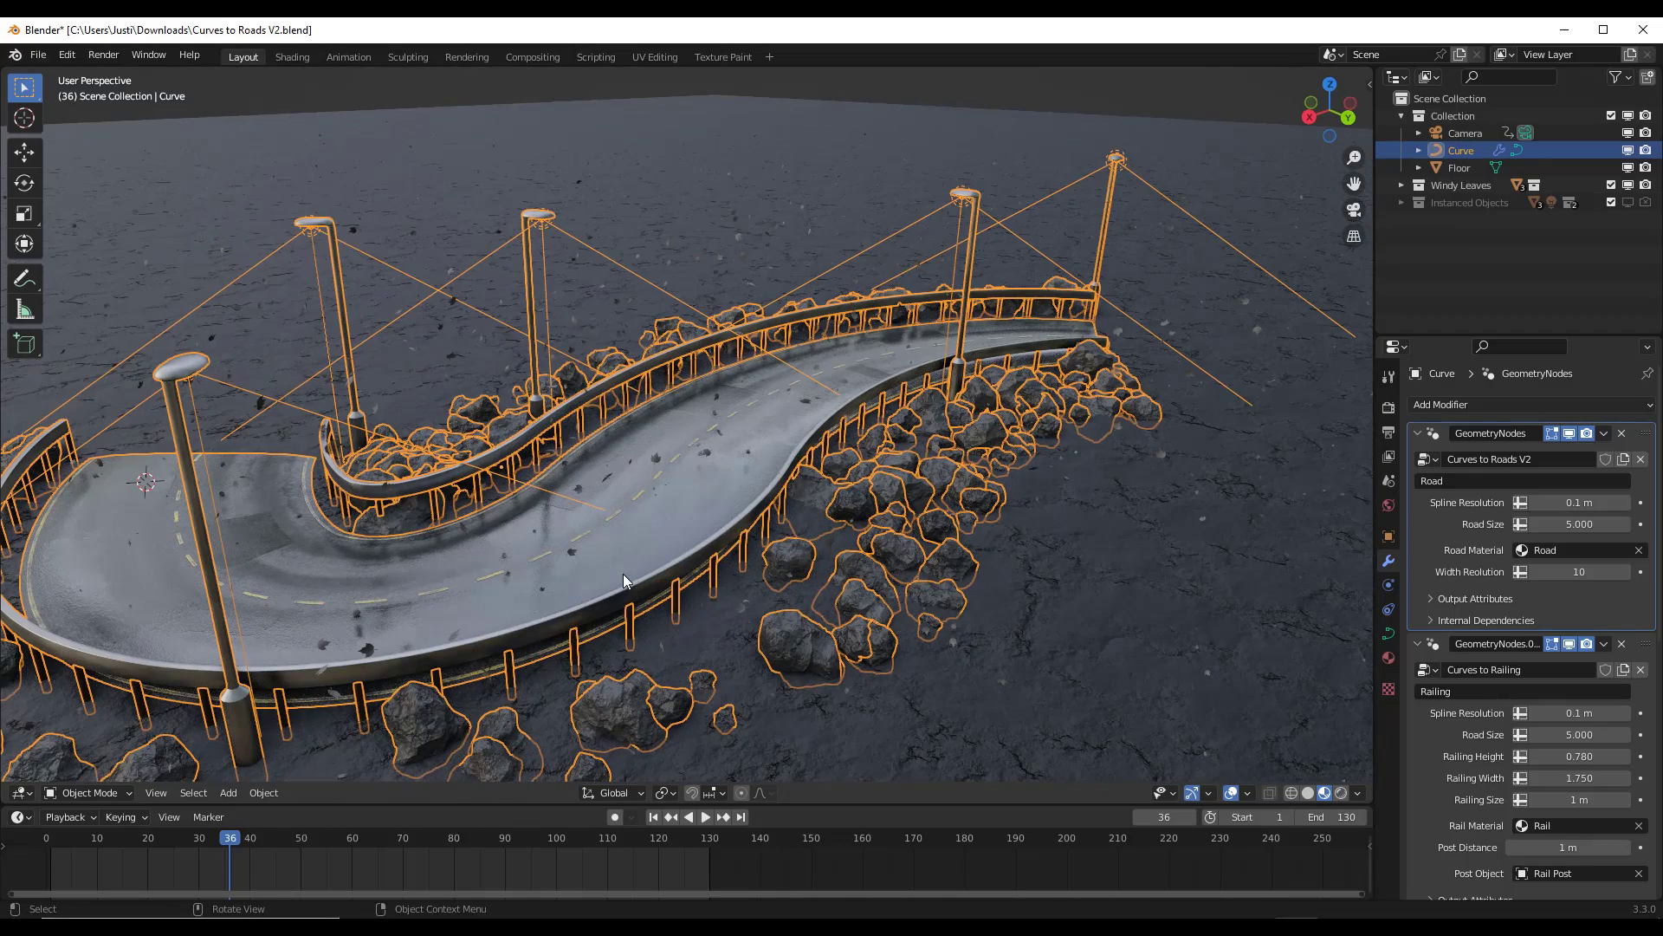
{"action": "scroll", "coordinate": [627, 574], "scroll_direction": "down", "scroll_amount": 5}
{"action": "scroll", "coordinate": [583, 554], "scroll_direction": "up", "scroll_amount": 3}
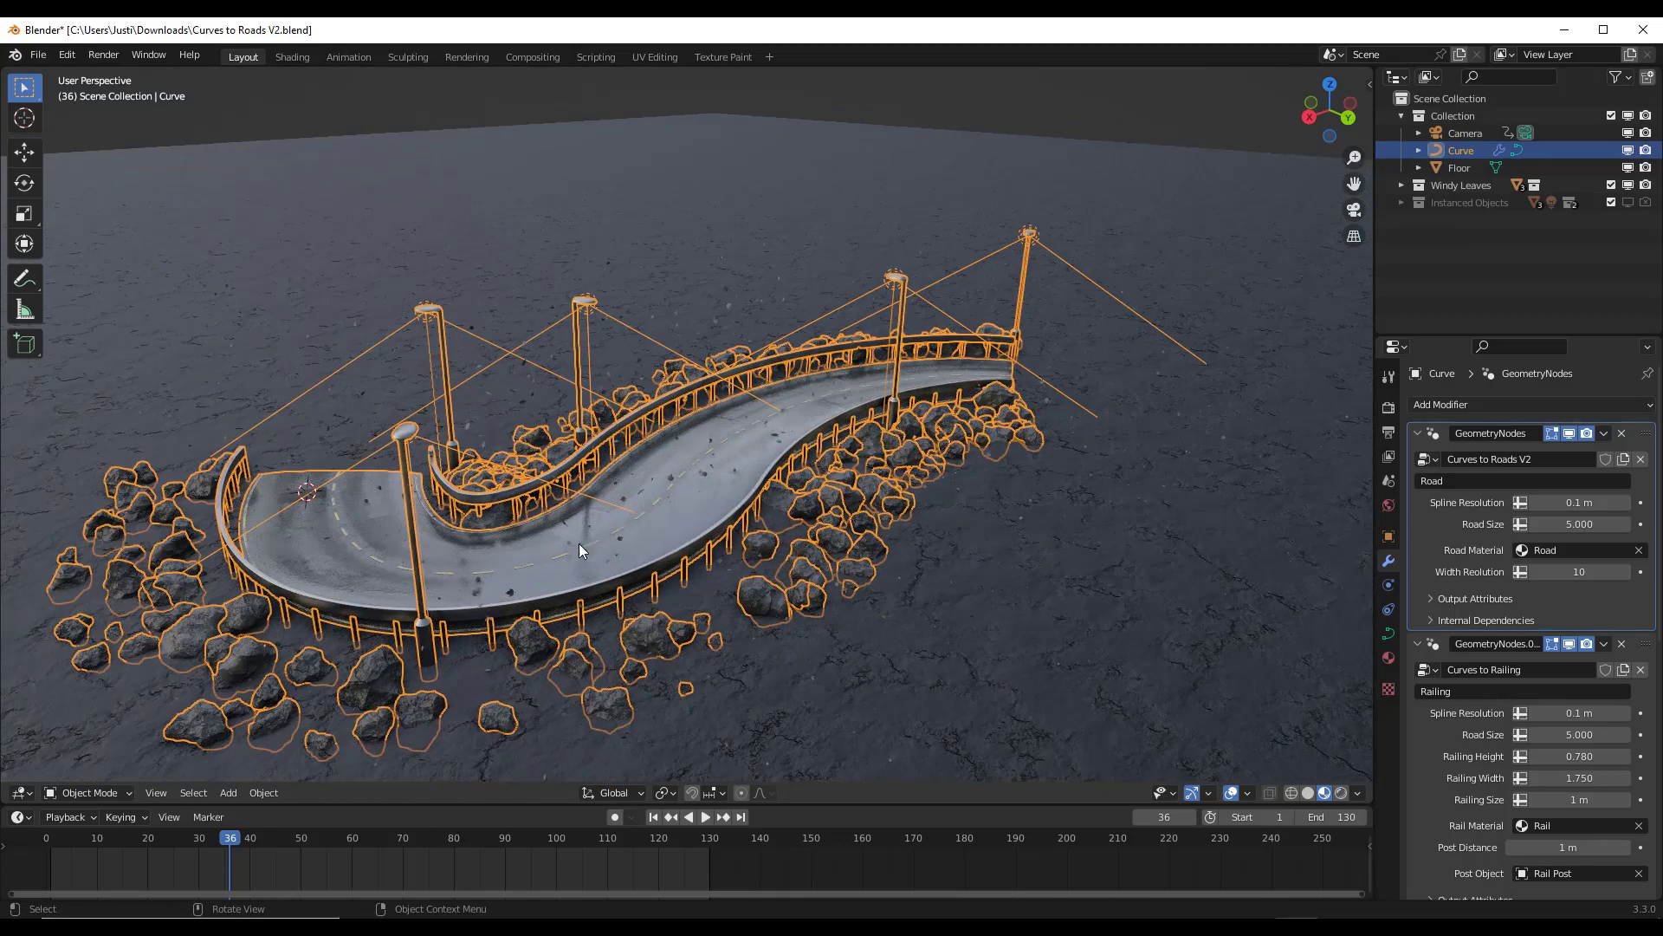
{"action": "scroll", "coordinate": [577, 546], "scroll_direction": "down", "scroll_amount": 5}
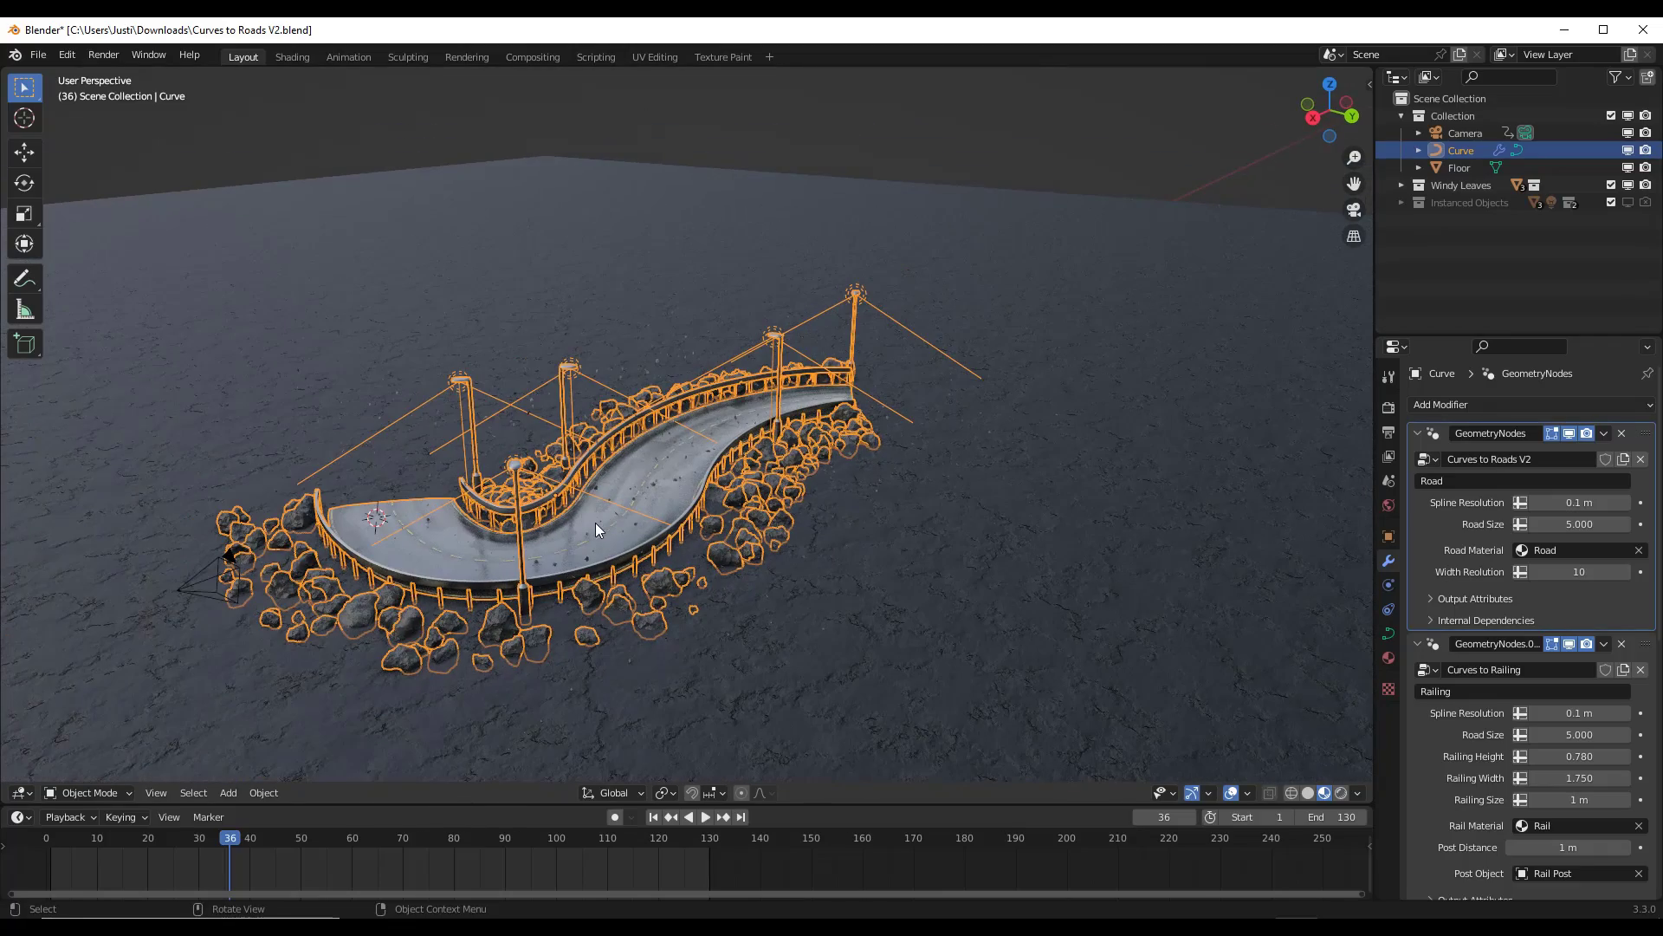
{"action": "key", "text": "Tab"}
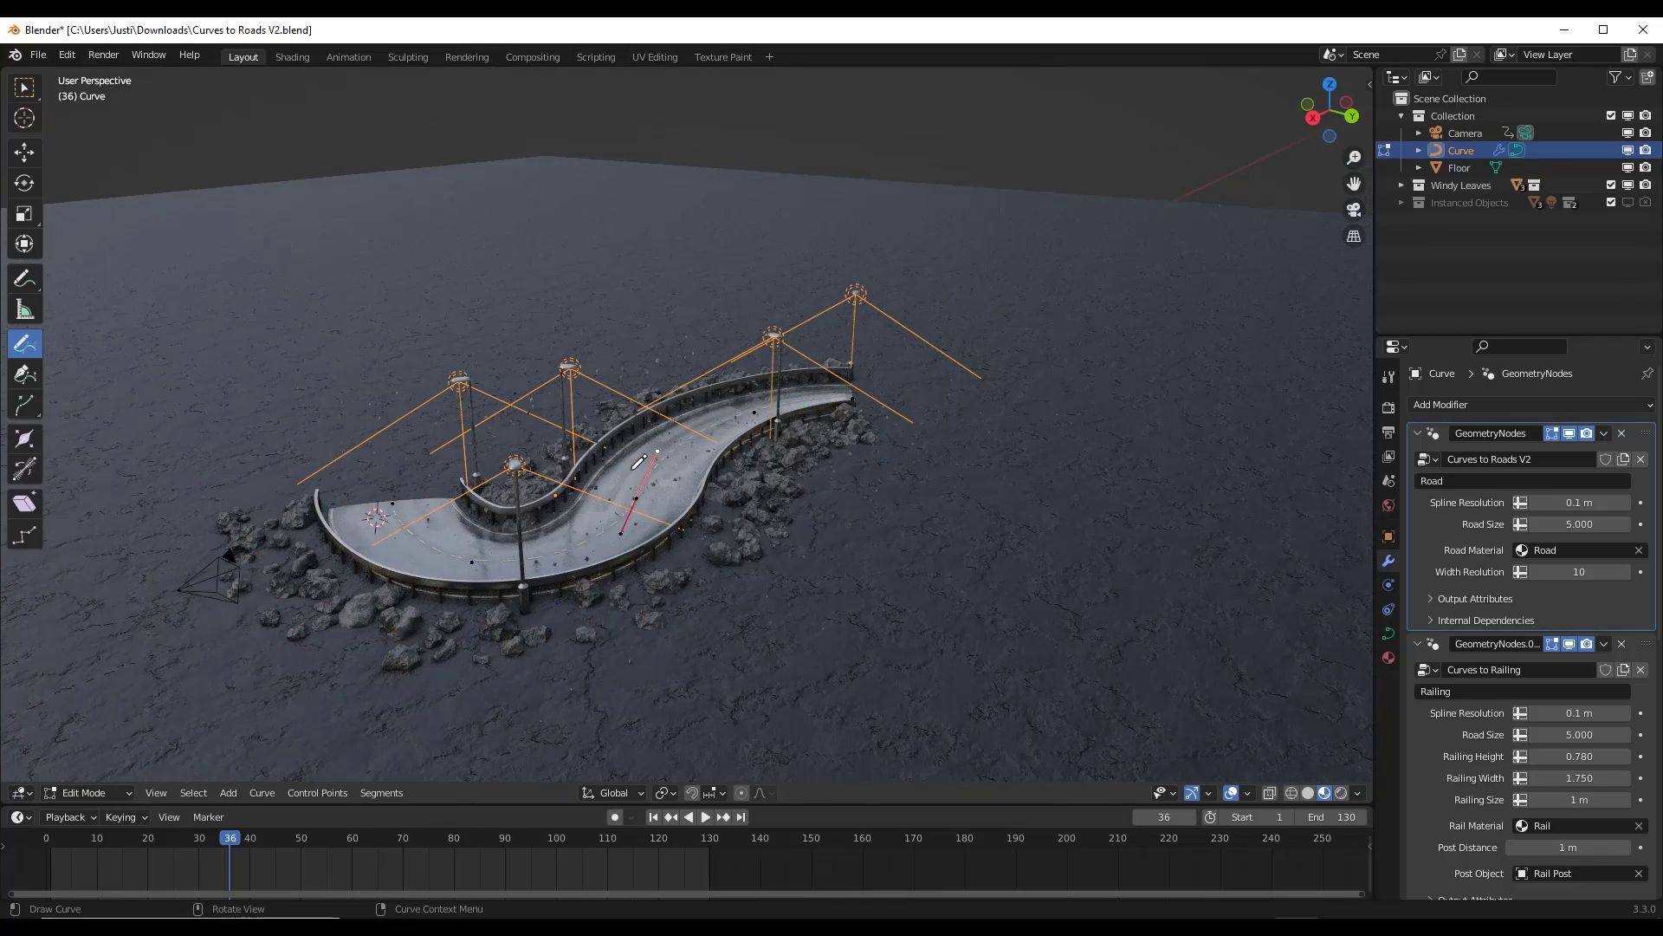
{"action": "middle_click_drag", "start_coordinate": [640, 468], "coordinate": [436, 474]}
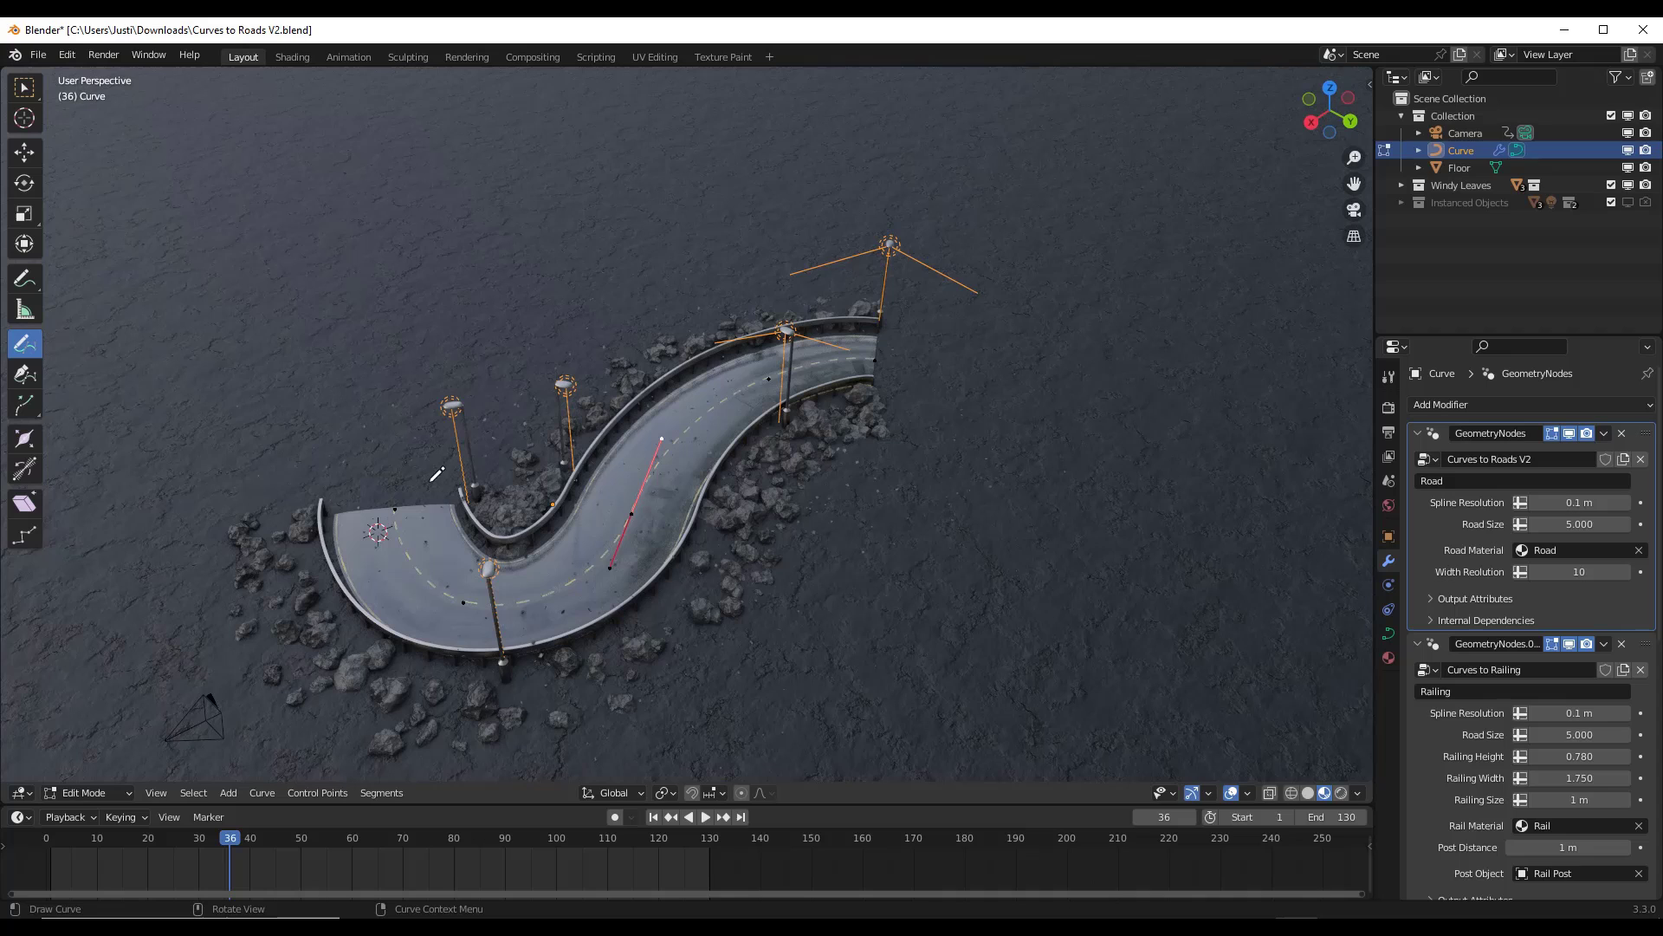
{"action": "left_click", "coordinate": [24, 86]}
{"action": "key", "text": "z"}
{"action": "left_click", "coordinate": [1332, 91]}
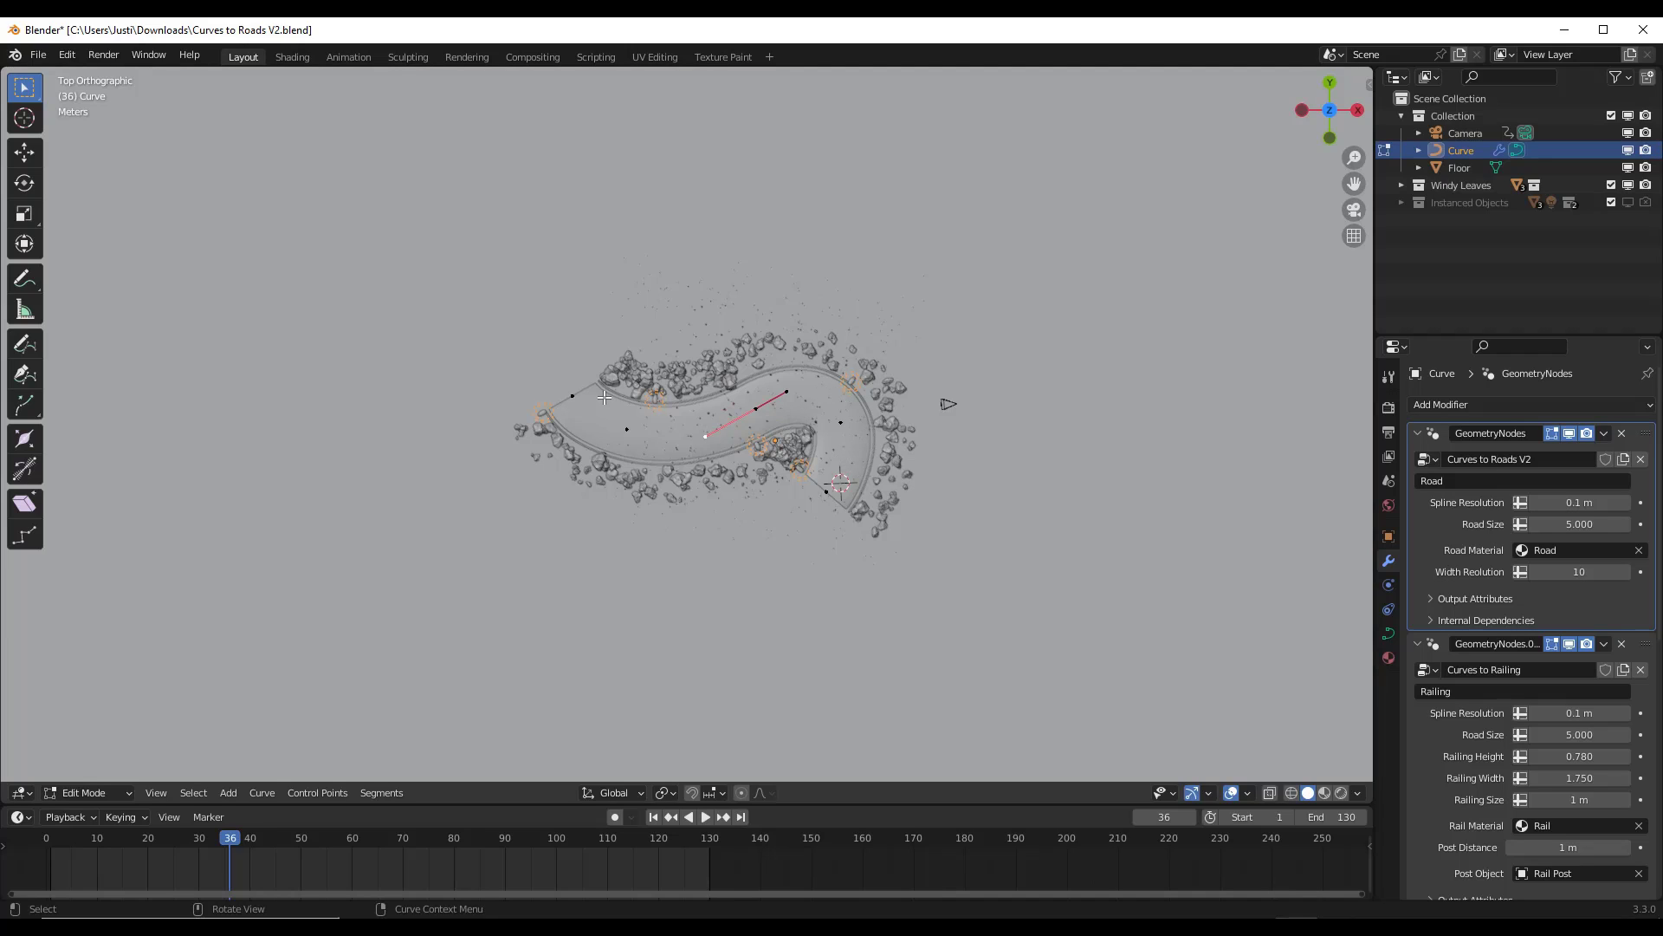
Draw a new curve looping to the right from the road's end.
{"action": "scroll", "coordinate": [880, 401], "scroll_direction": "down", "scroll_amount": 4}
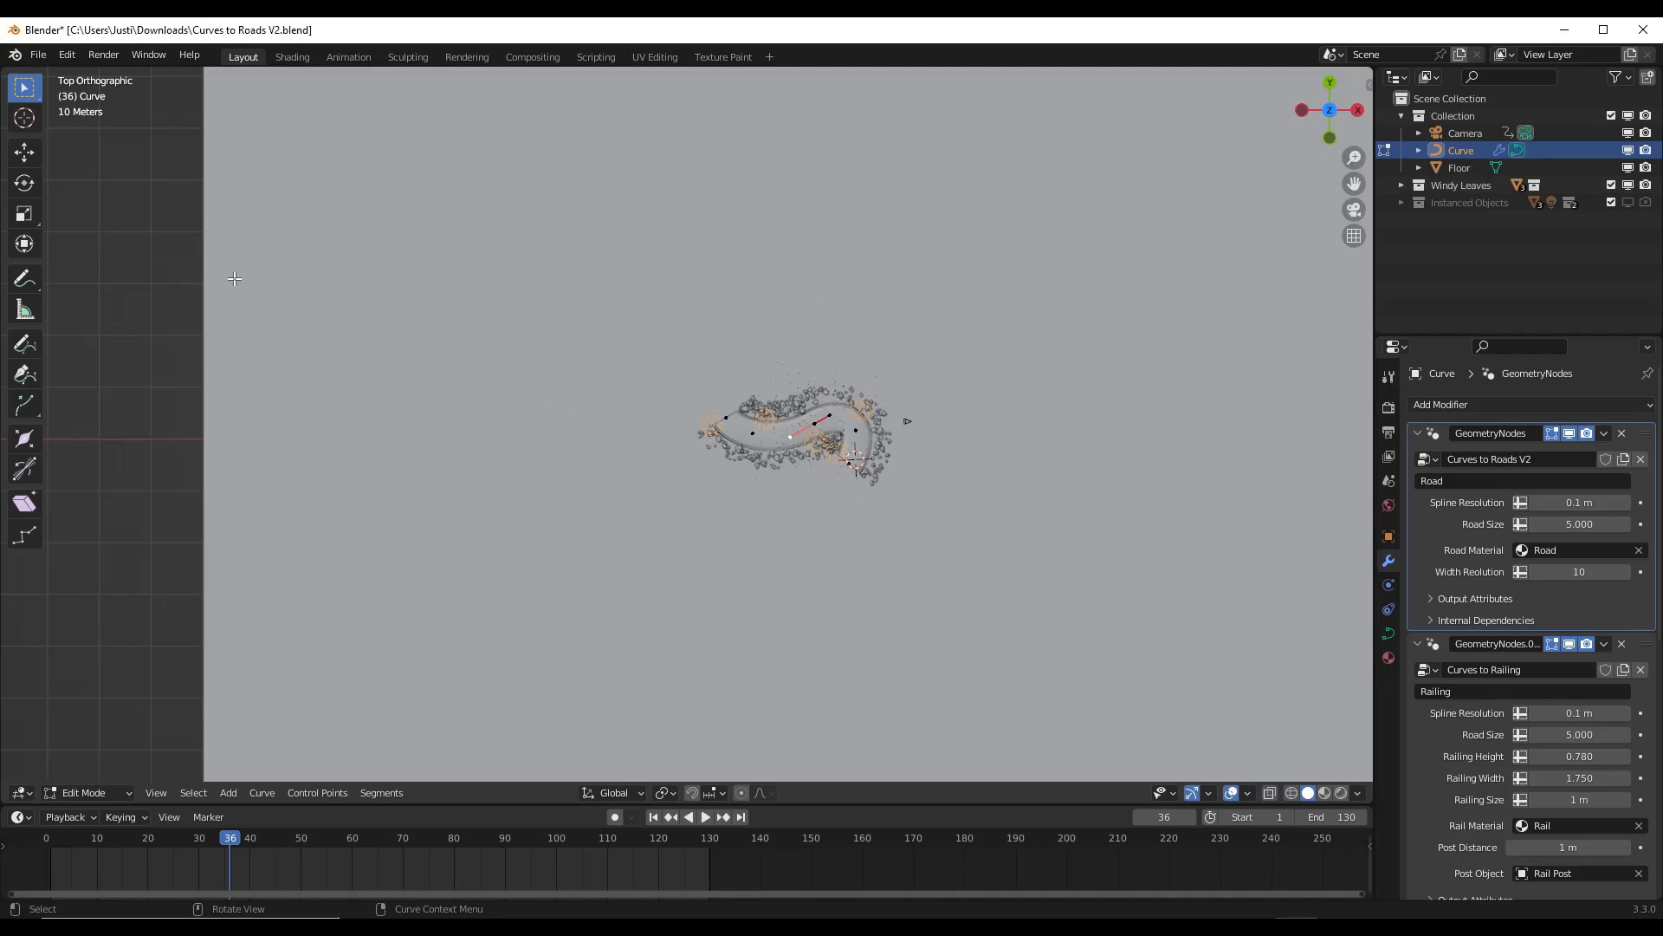
{"action": "left_click", "coordinate": [24, 344]}
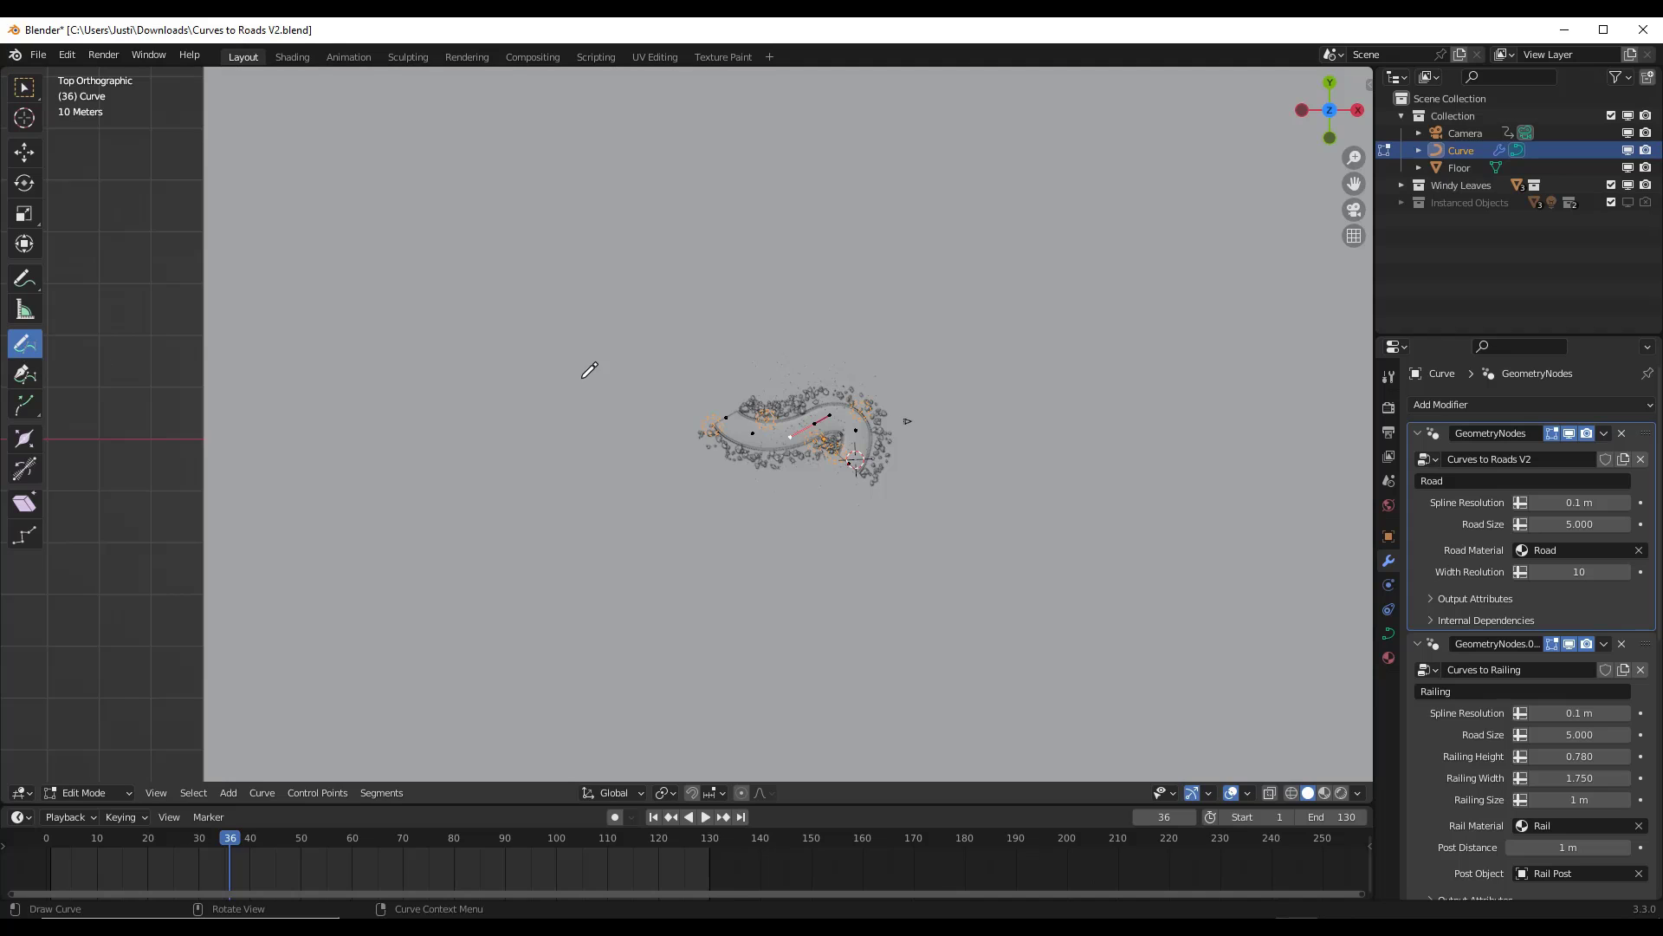
{"action": "mouse_move", "coordinate": [589, 370]}
{"action": "left_mouse_down"}
{"action": "mouse_move", "coordinate": [457, 533]}
{"action": "mouse_move", "coordinate": [521, 612]}
{"action": "mouse_move", "coordinate": [631, 670]}
{"action": "mouse_move", "coordinate": [1018, 676]}
{"action": "left_mouse_up"}
Switch to Rendered shading and orbit around the new road stretch in perspective.
{"action": "middle_click_drag", "start_coordinate": [814, 697], "coordinate": [858, 563]}
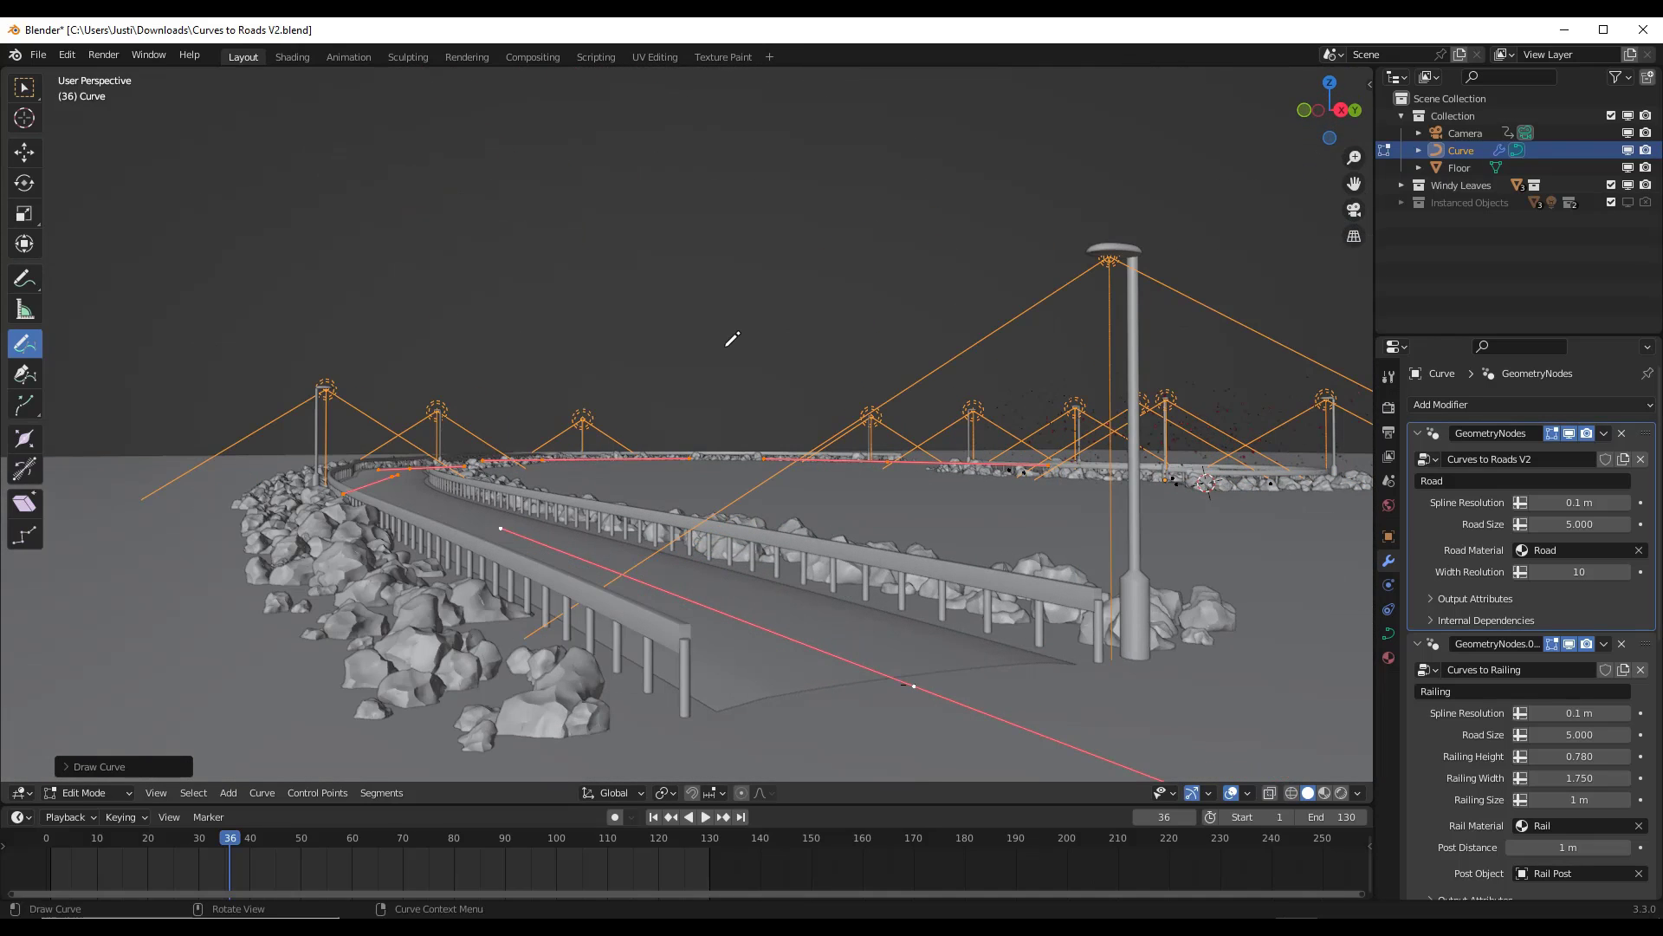
{"action": "left_click", "coordinate": [1325, 793]}
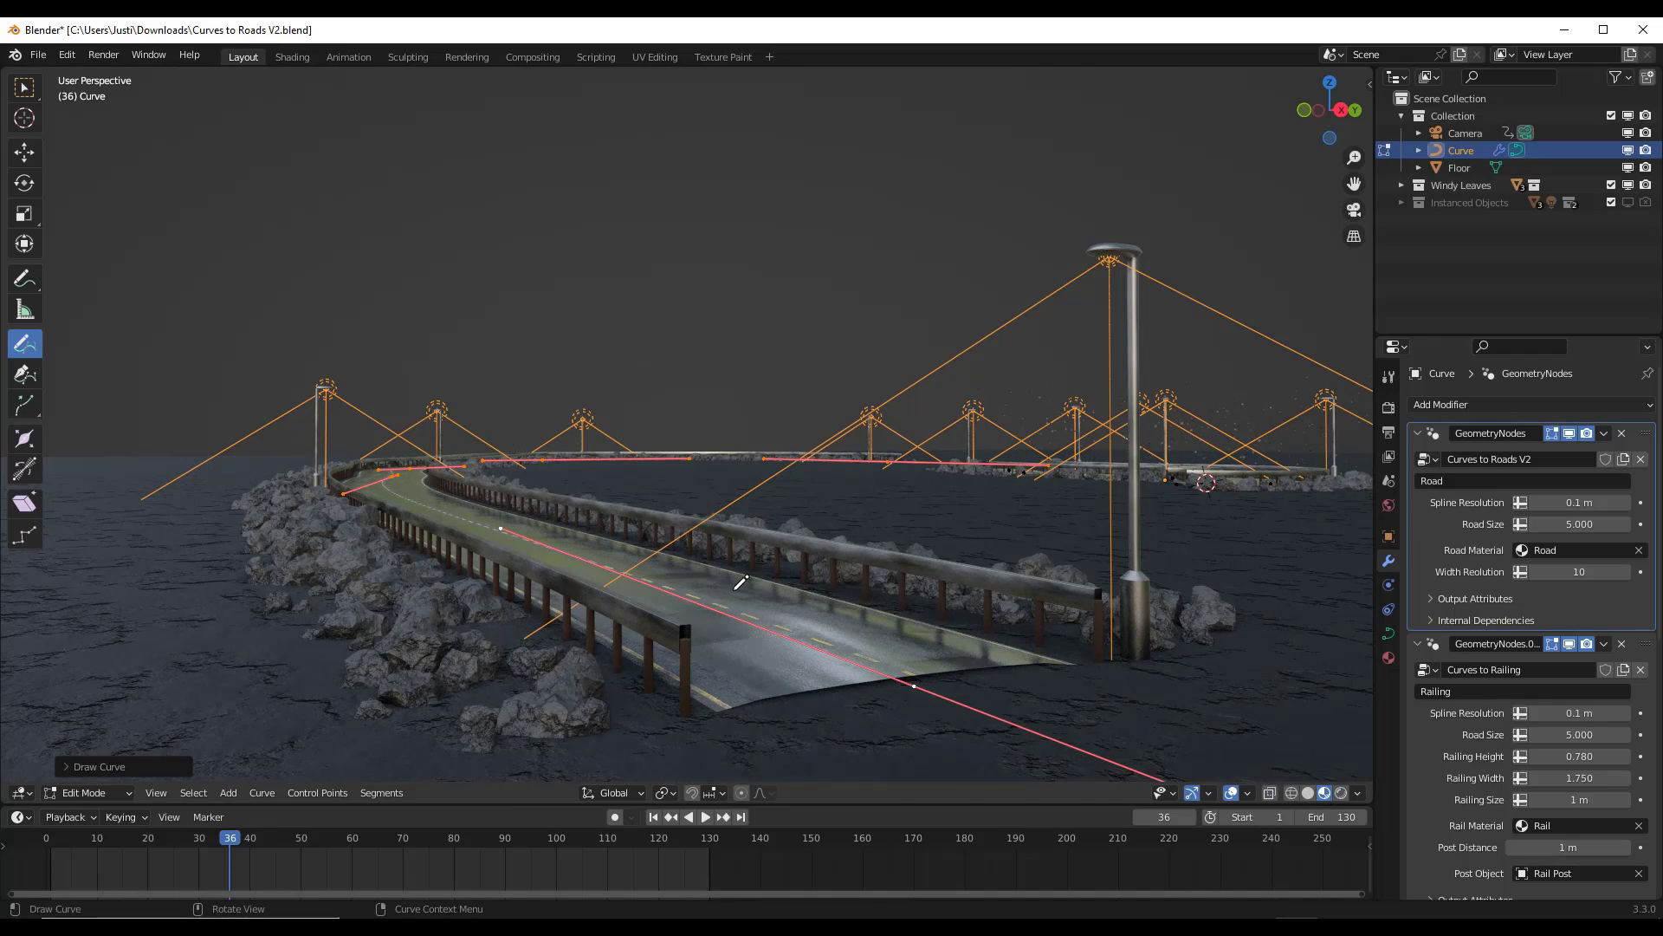
{"action": "middle_click_drag", "start_coordinate": [742, 583], "coordinate": [558, 468]}
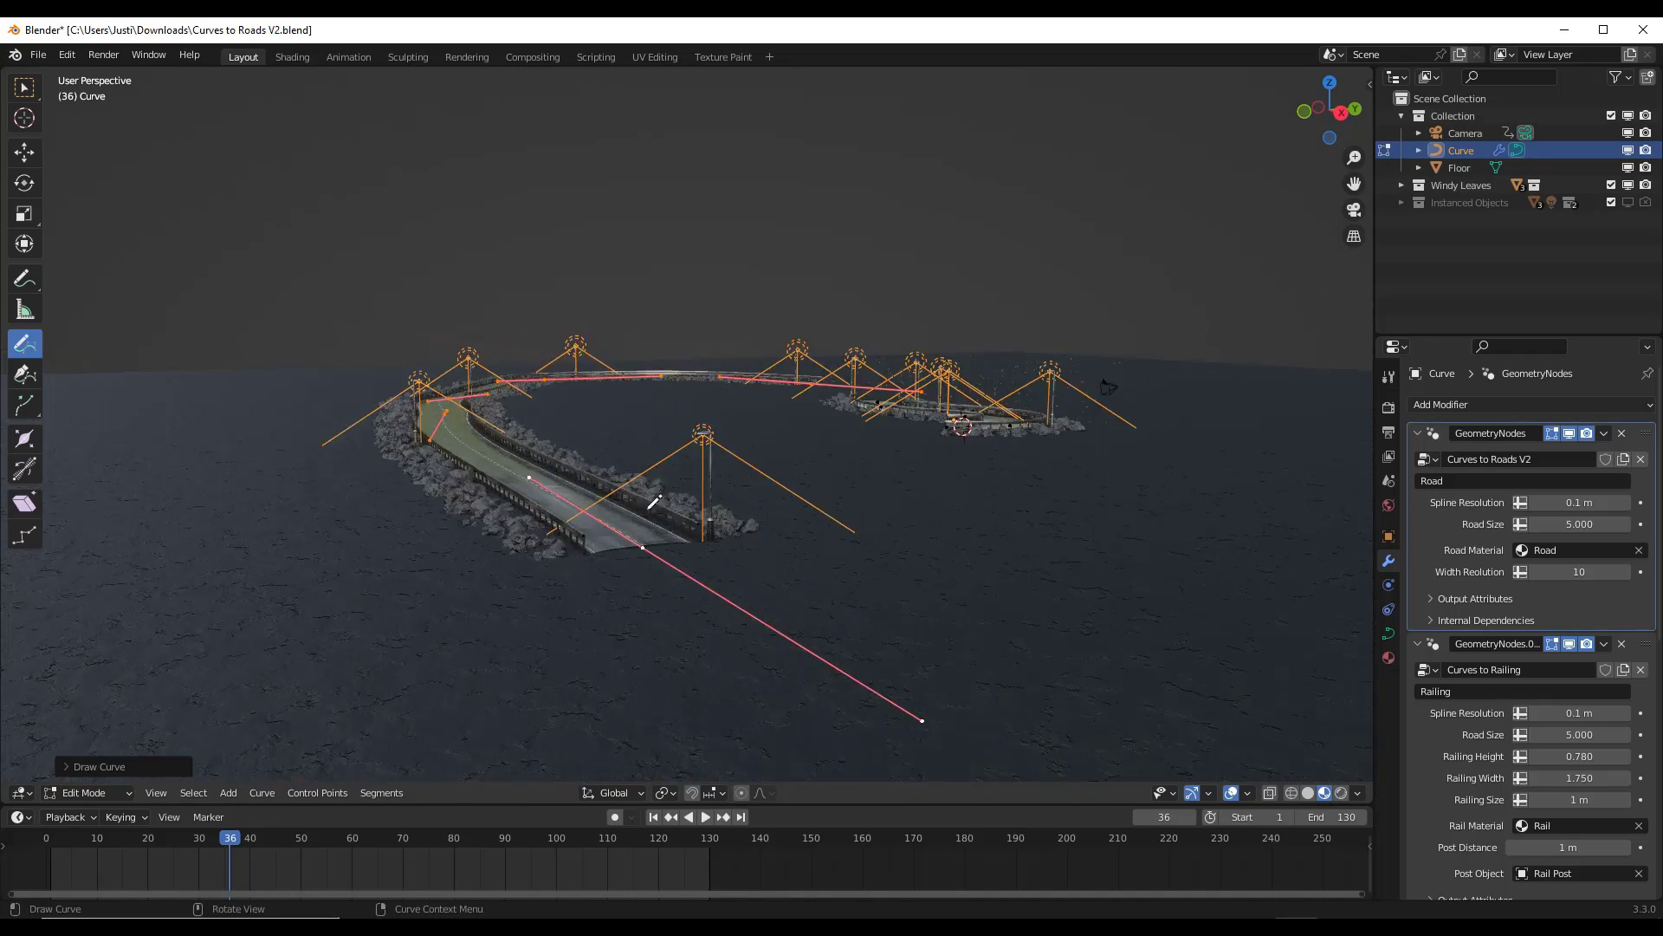
{"action": "mouse_move", "coordinate": [663, 507]}
{"action": "middle_mouse_down"}
{"action": "mouse_move", "coordinate": [575, 430]}
{"action": "mouse_move", "coordinate": [575, 464]}
{"action": "mouse_move", "coordinate": [606, 453]}
{"action": "mouse_move", "coordinate": [610, 428]}
{"action": "mouse_move", "coordinate": [676, 475]}
{"action": "mouse_move", "coordinate": [726, 273]}
{"action": "middle_mouse_up"}
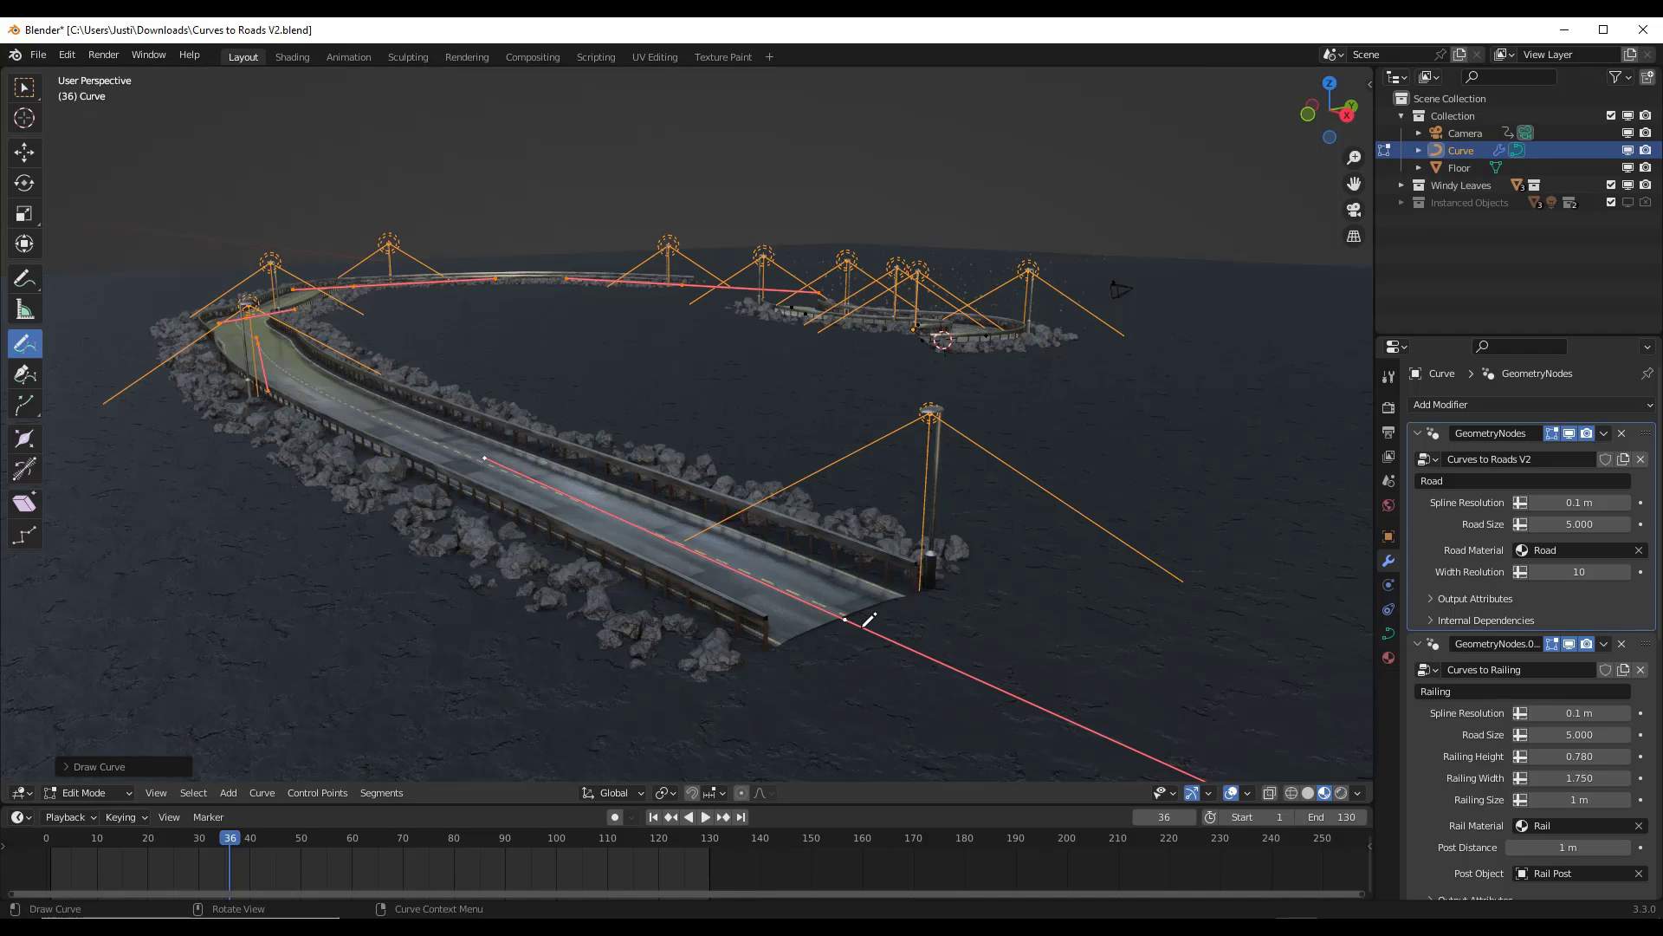
Minimize Blender and orbit around the Trimble Creator triangular deck.
{"action": "middle_click_drag", "start_coordinate": [860, 606], "coordinate": [925, 608]}
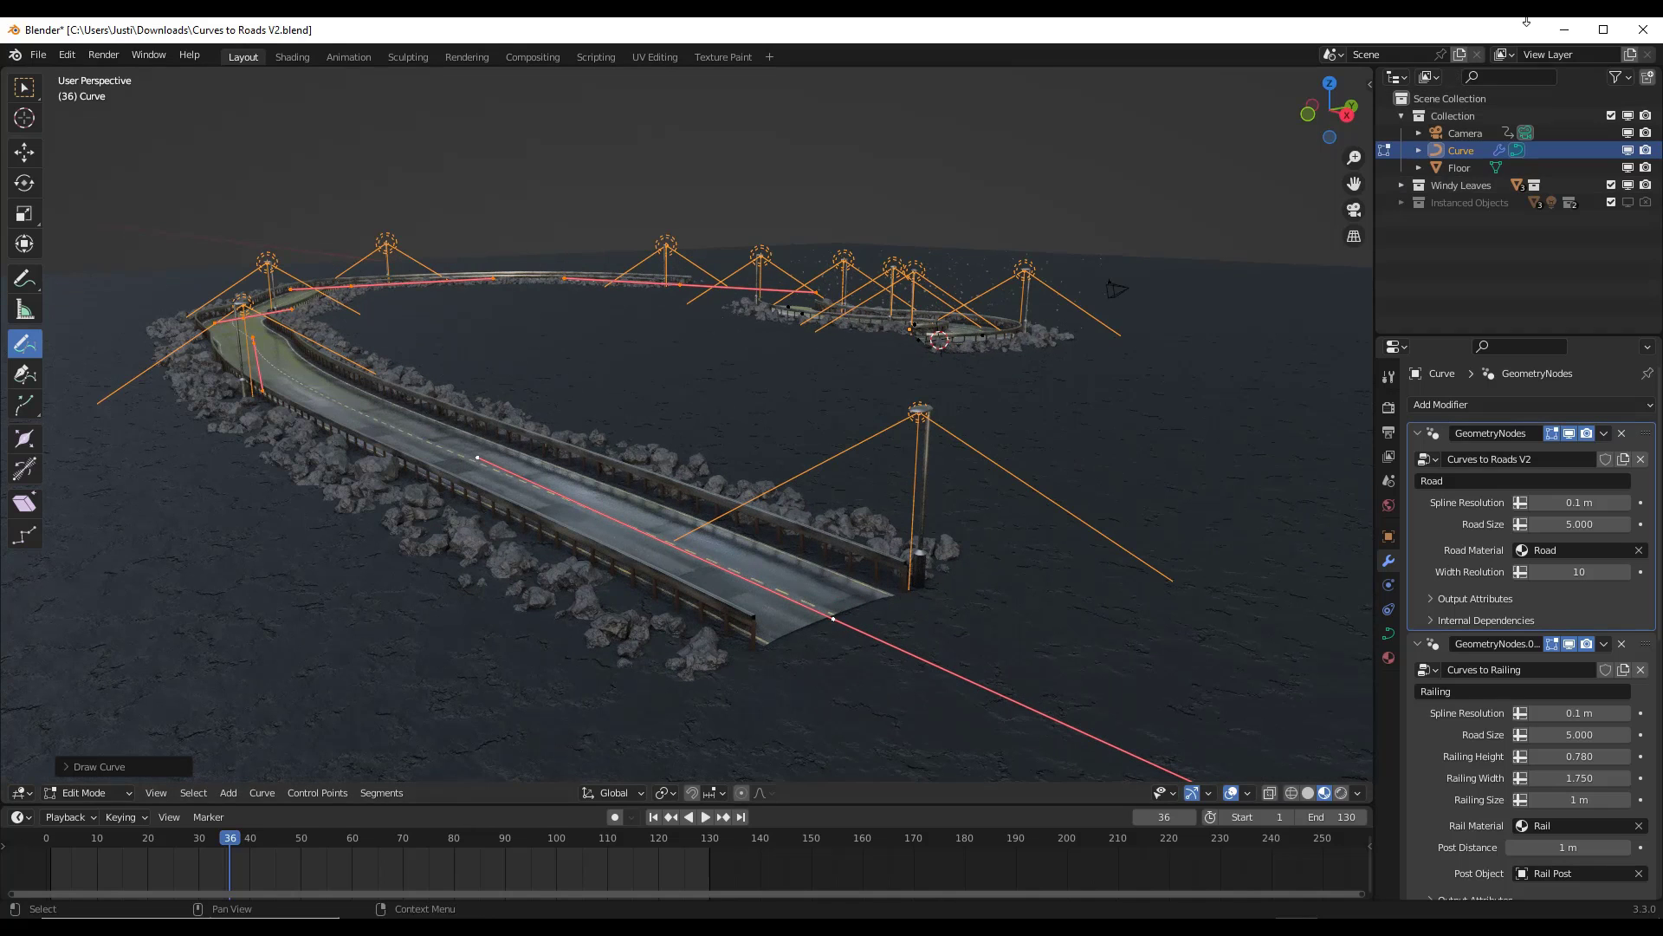
{"action": "left_click", "coordinate": [1562, 33]}
{"action": "left_click_drag", "start_coordinate": [721, 273], "coordinate": [532, 232]}
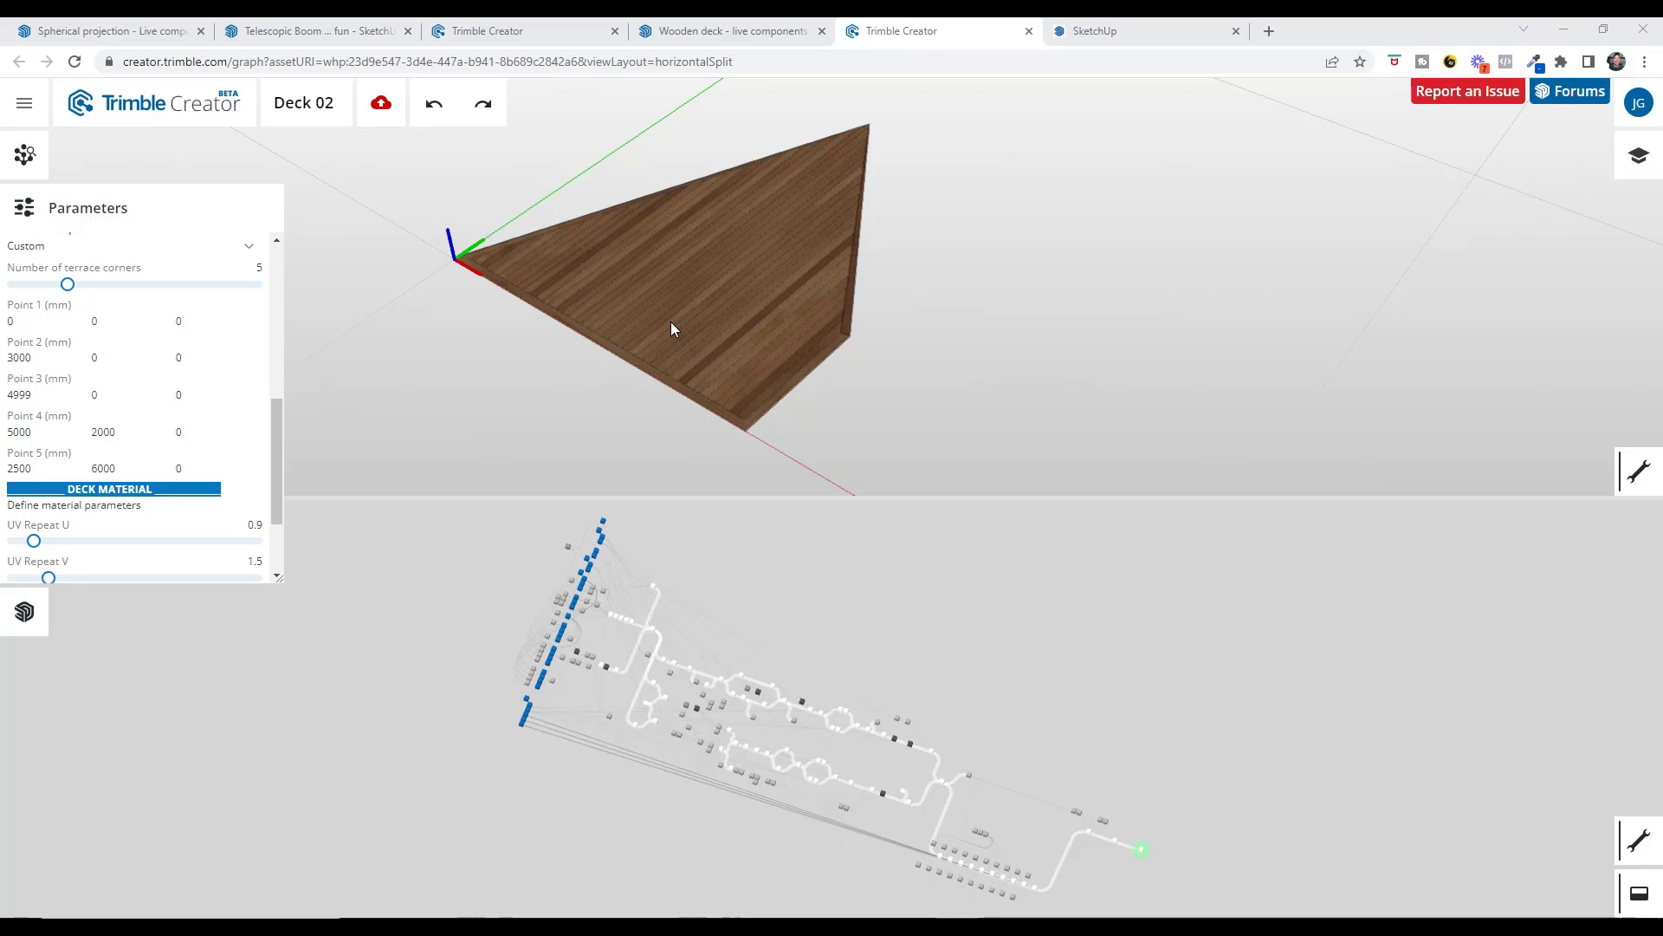
{"action": "scroll", "coordinate": [667, 312], "scroll_direction": "down", "scroll_amount": 2}
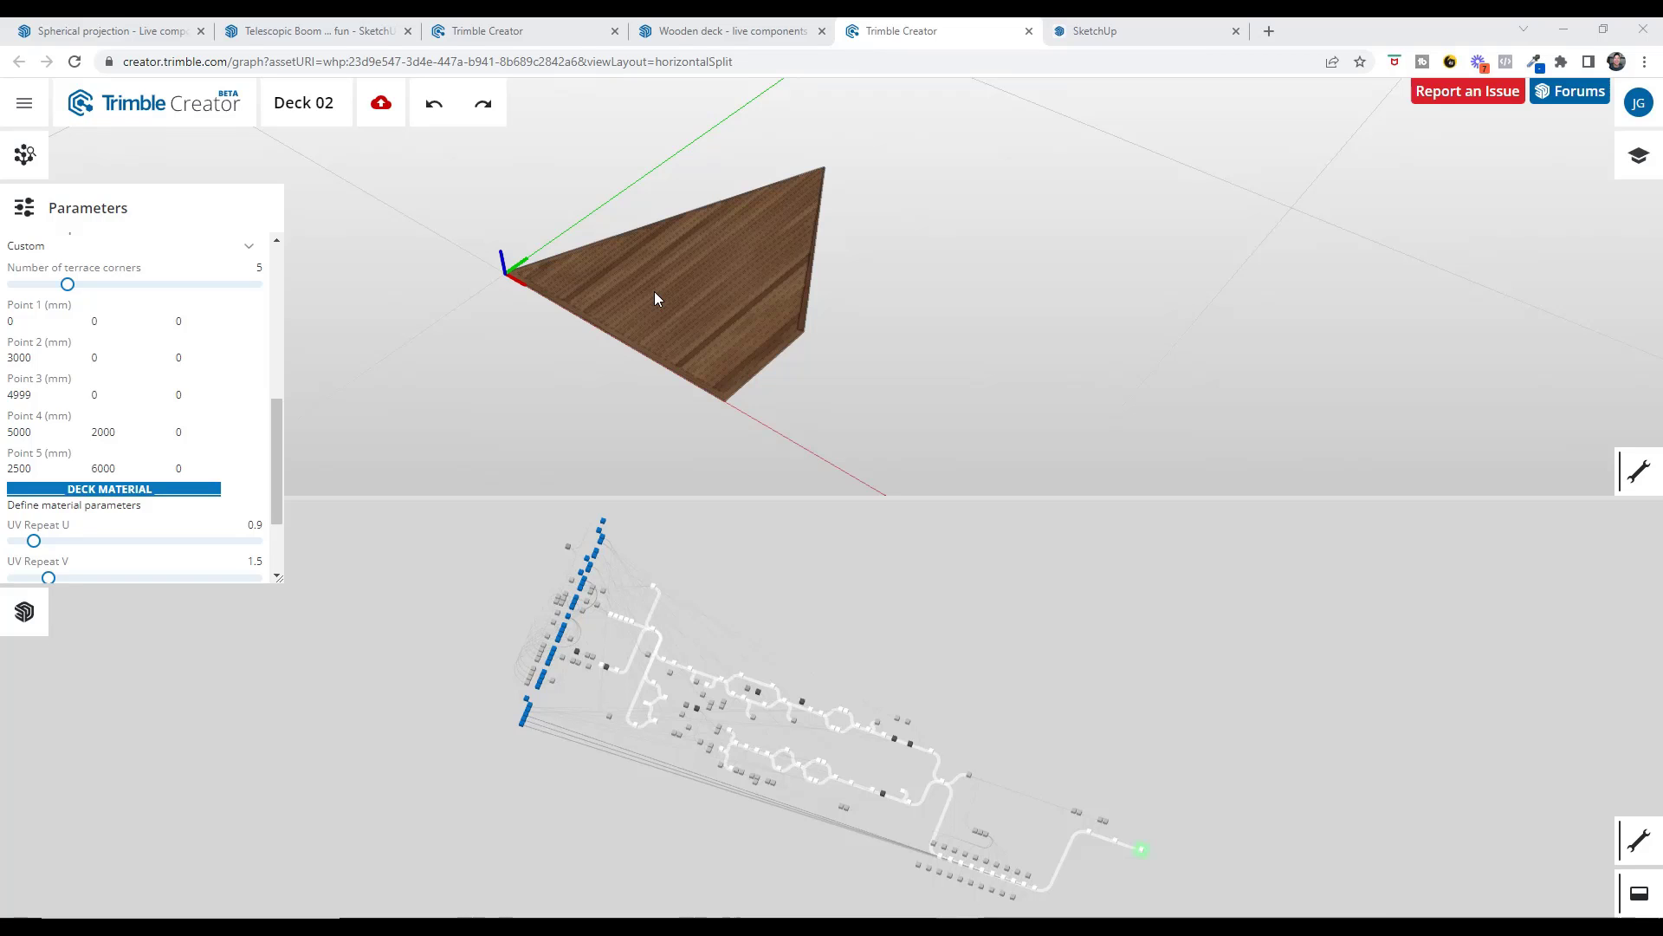
{"action": "scroll", "coordinate": [645, 290], "scroll_direction": "up", "scroll_amount": 1}
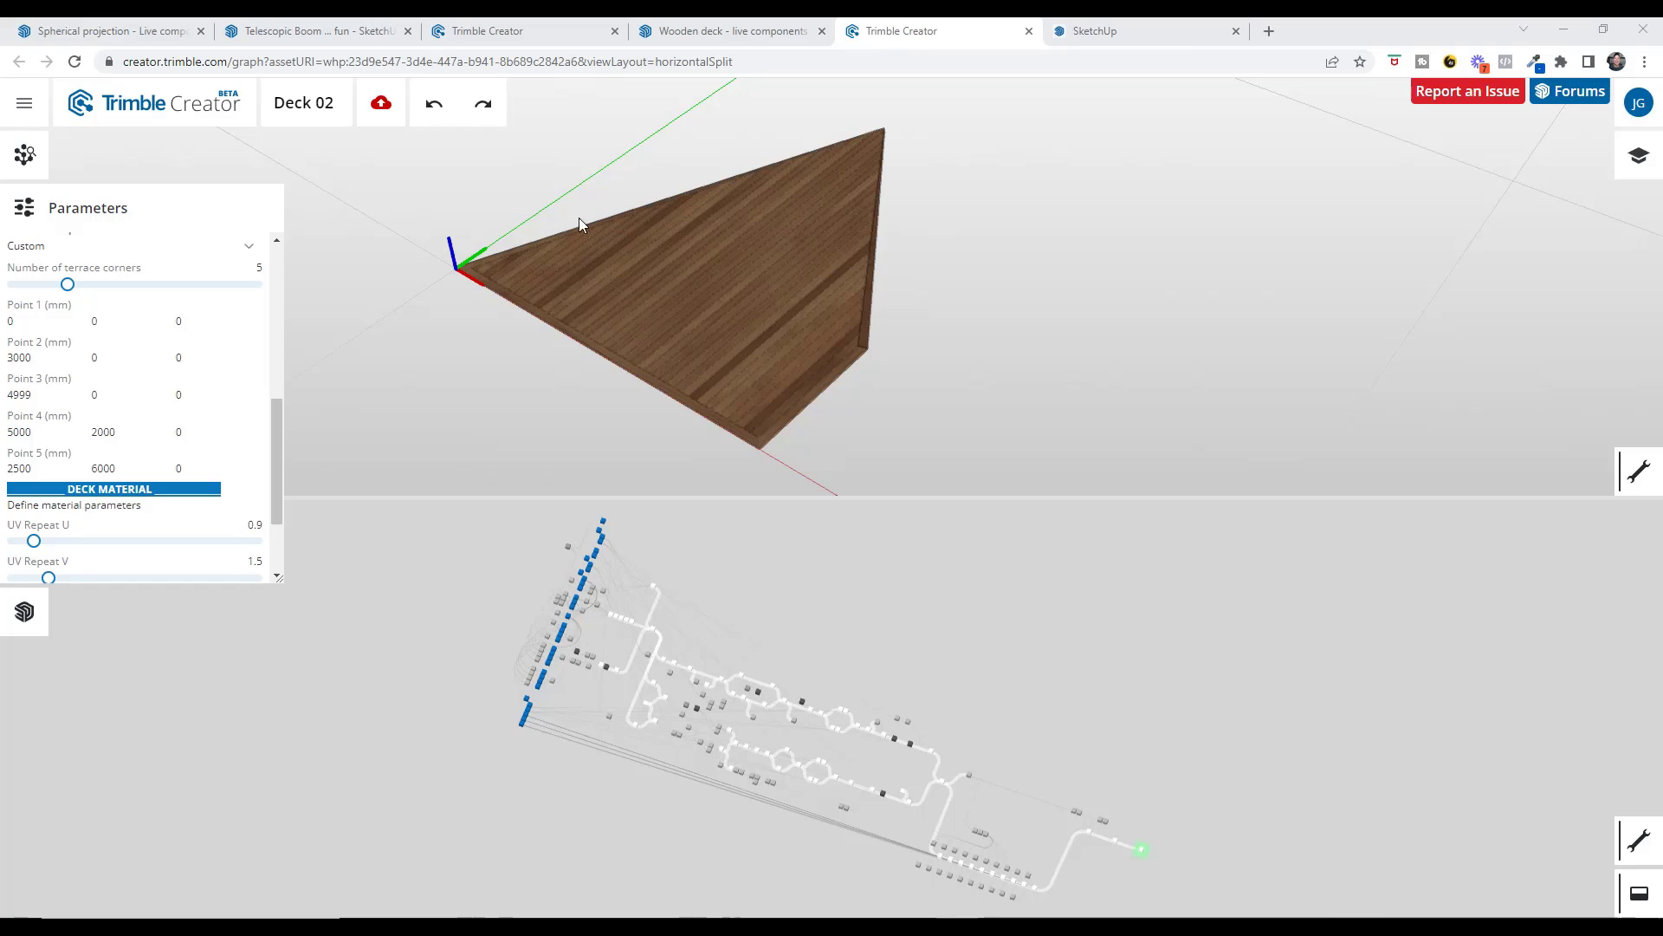
{"action": "left_click_drag", "start_coordinate": [454, 291], "coordinate": [811, 343]}
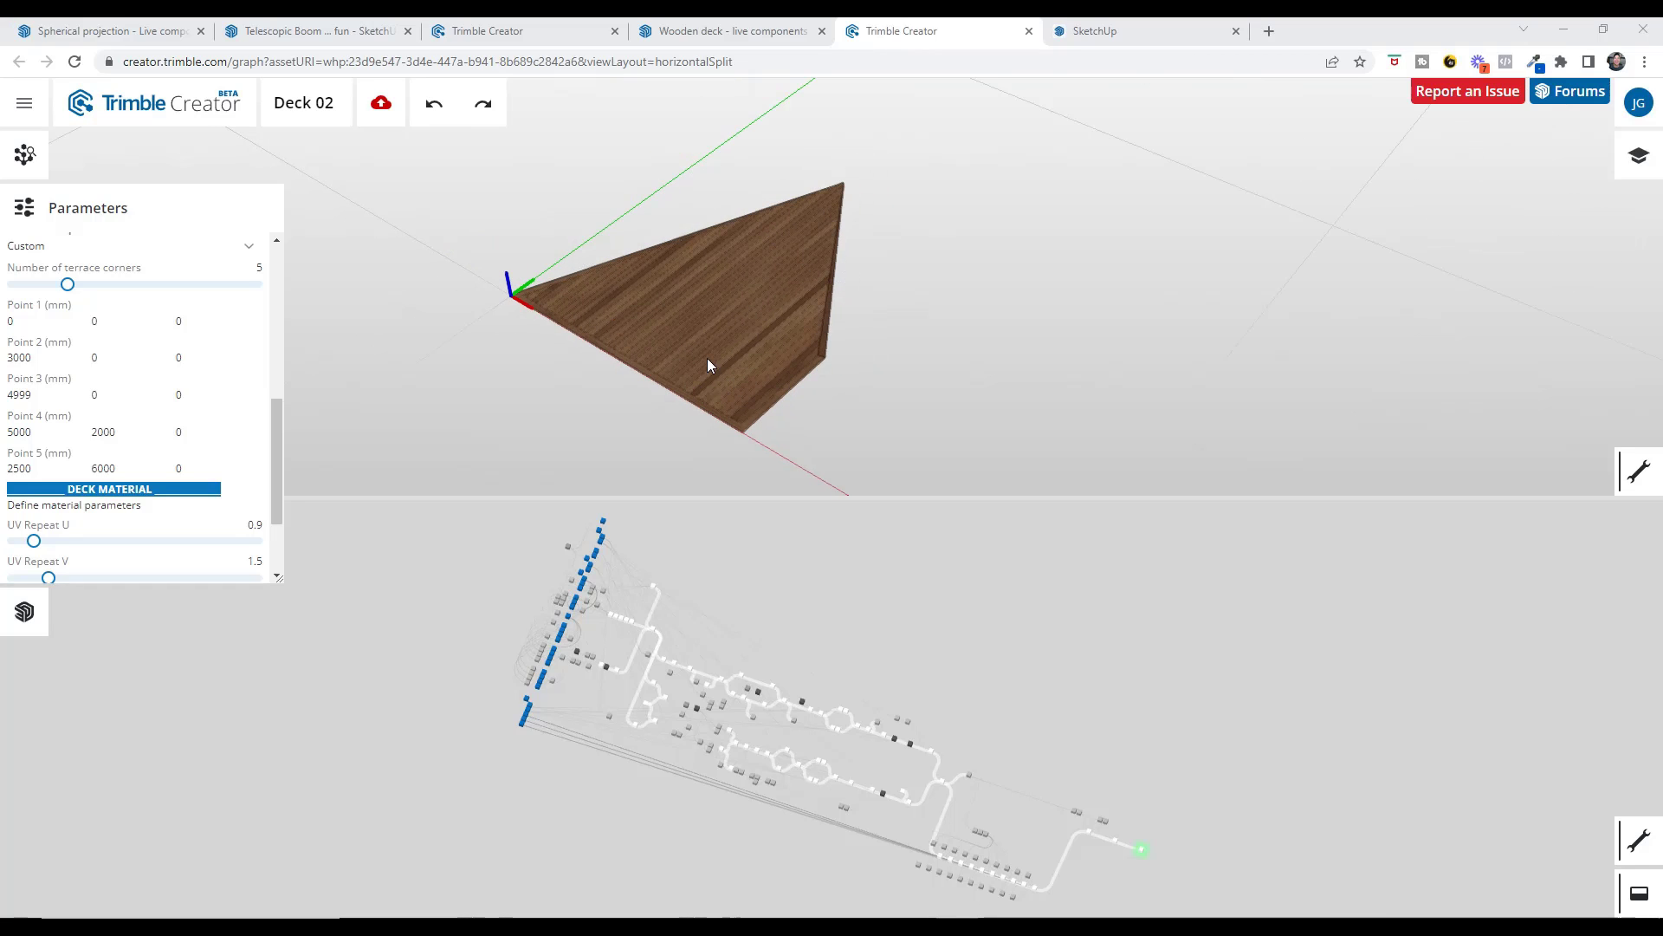
{"action": "scroll", "coordinate": [736, 312], "scroll_direction": "up", "scroll_amount": 2}
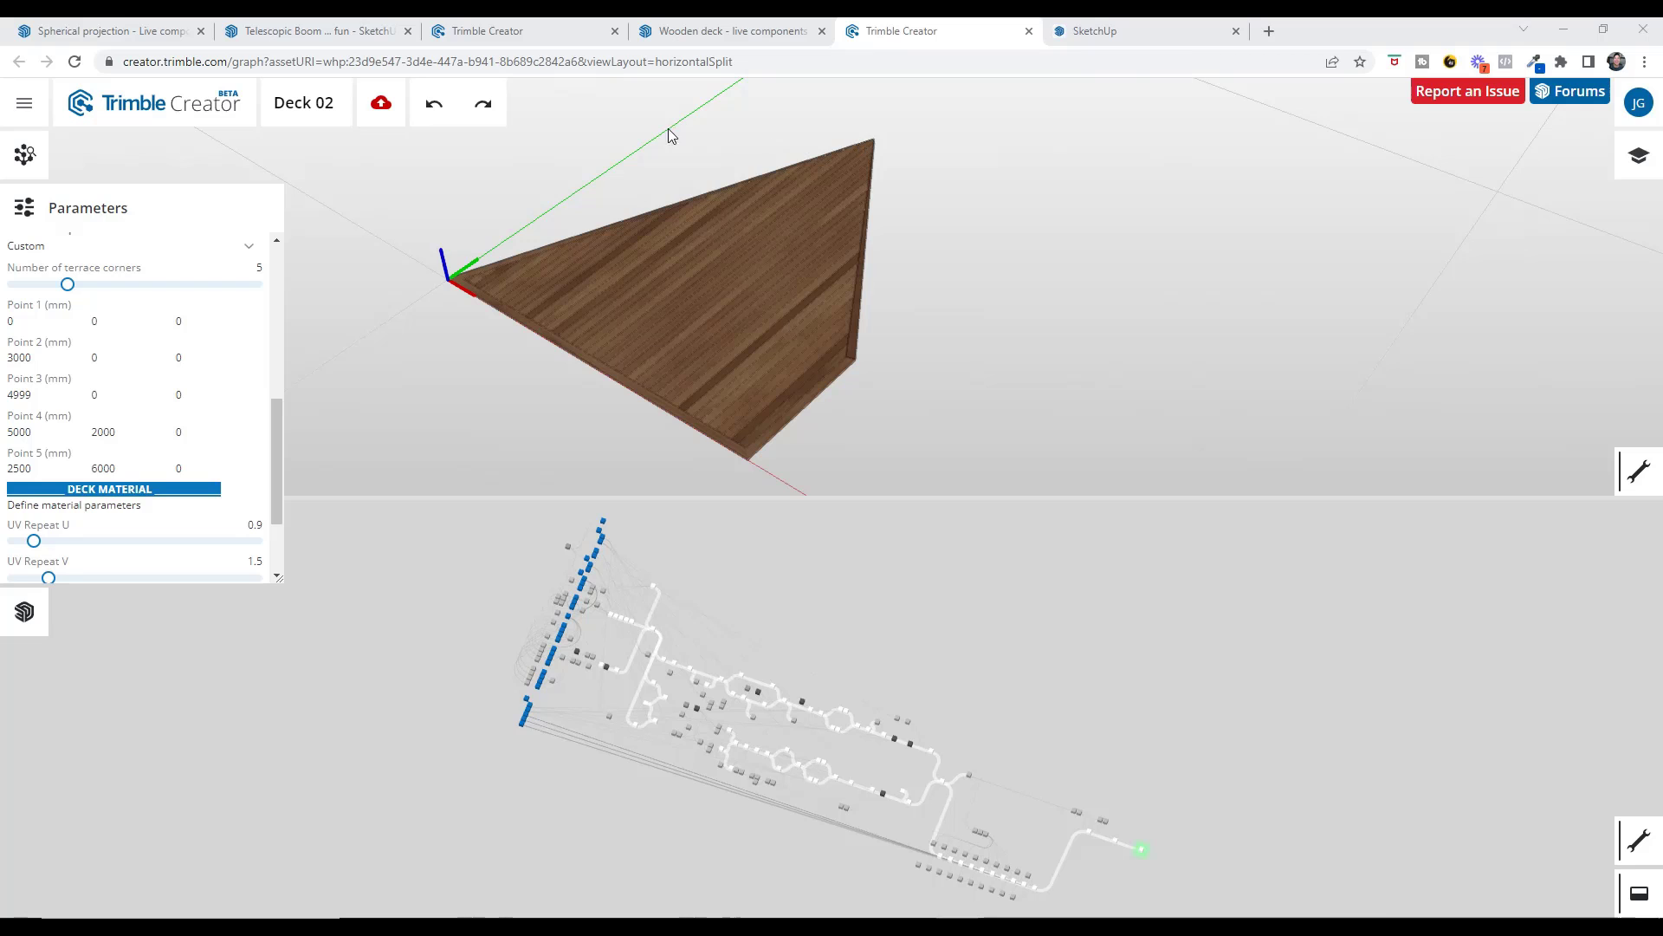
{"action": "scroll", "coordinate": [575, 215], "scroll_direction": "up", "scroll_amount": 2}
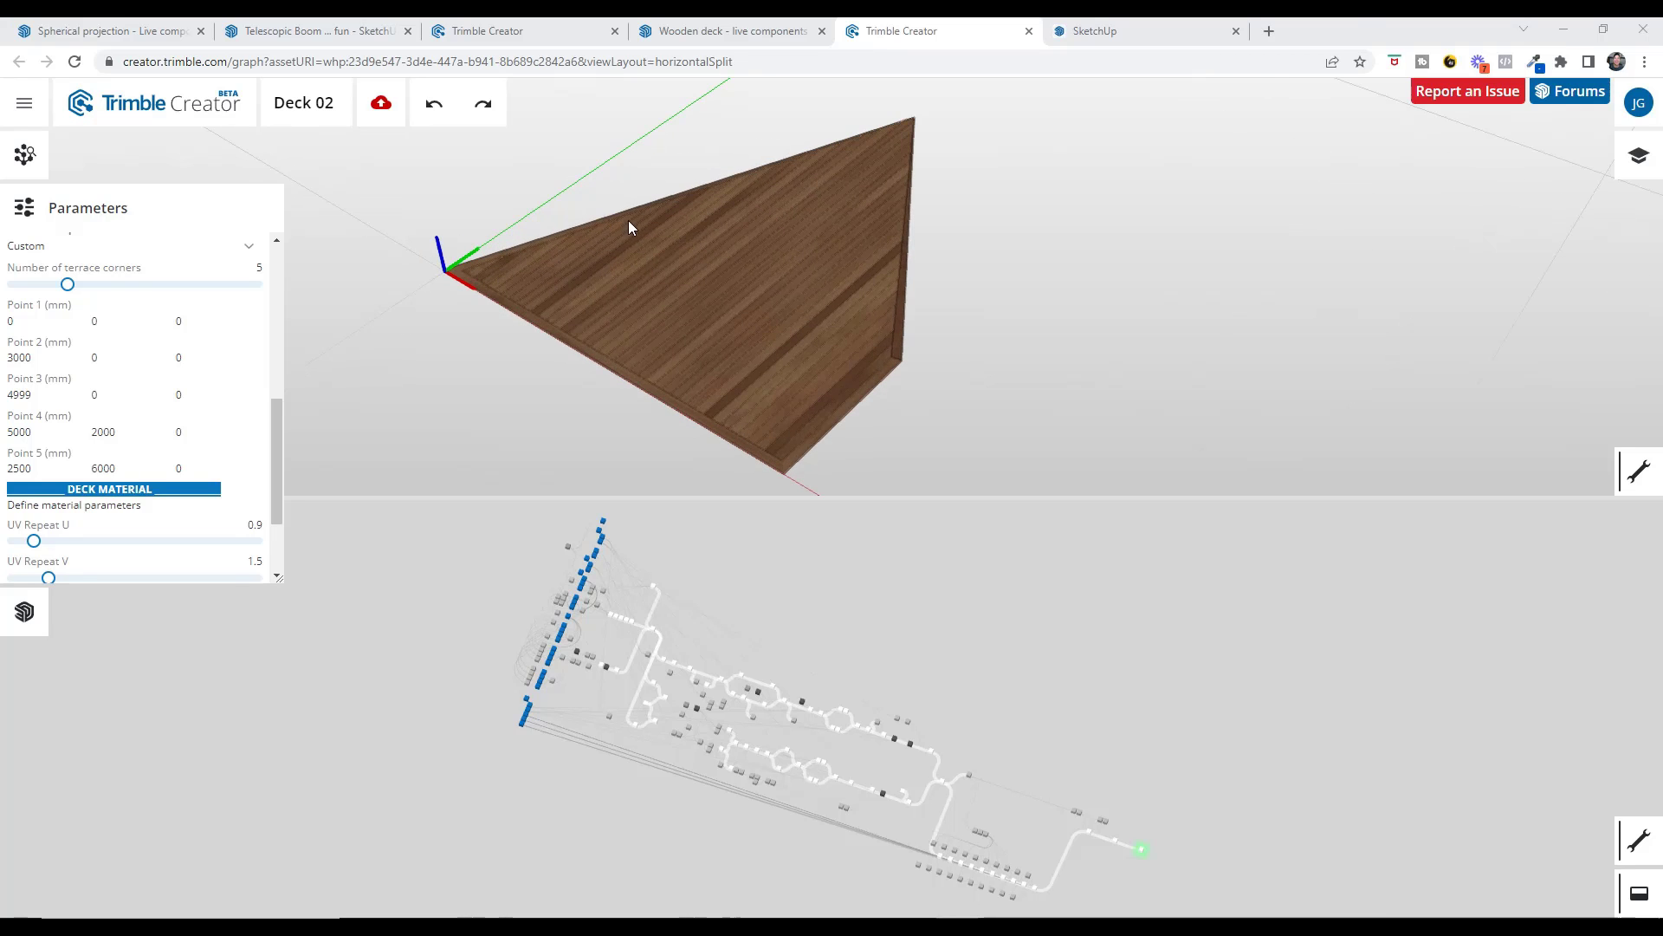